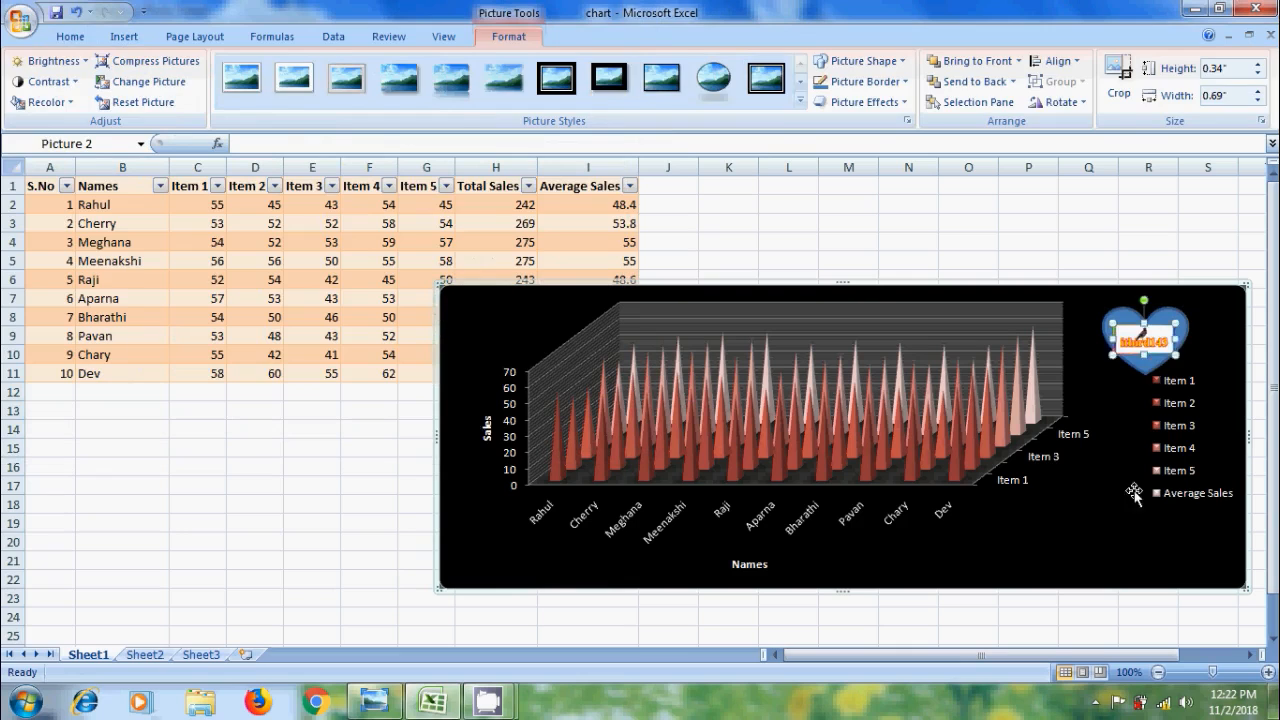
# Select the cone chart and bring up the Chart Tools Layout options
pyautogui.click(1232, 490)
pyautogui.click(570, 42)
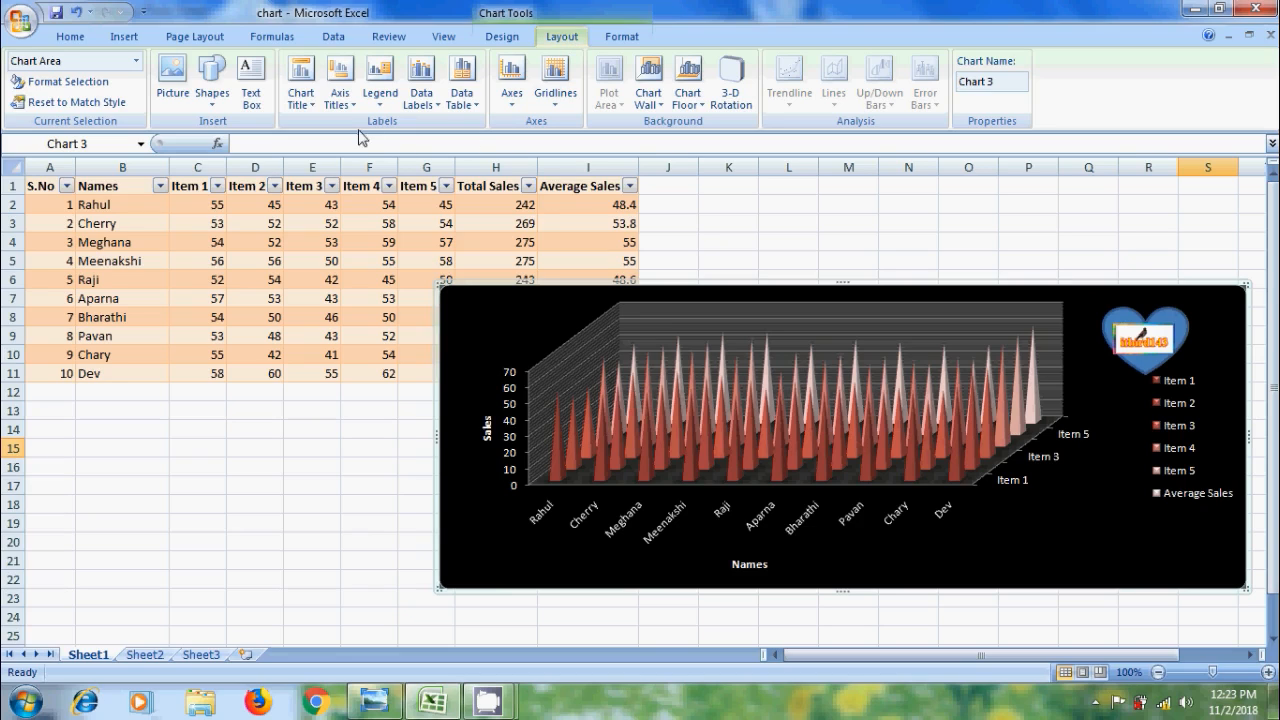
# Try Centered Overlay and Above Chart title placements, then set the chart title to None
pyautogui.click(316, 106)
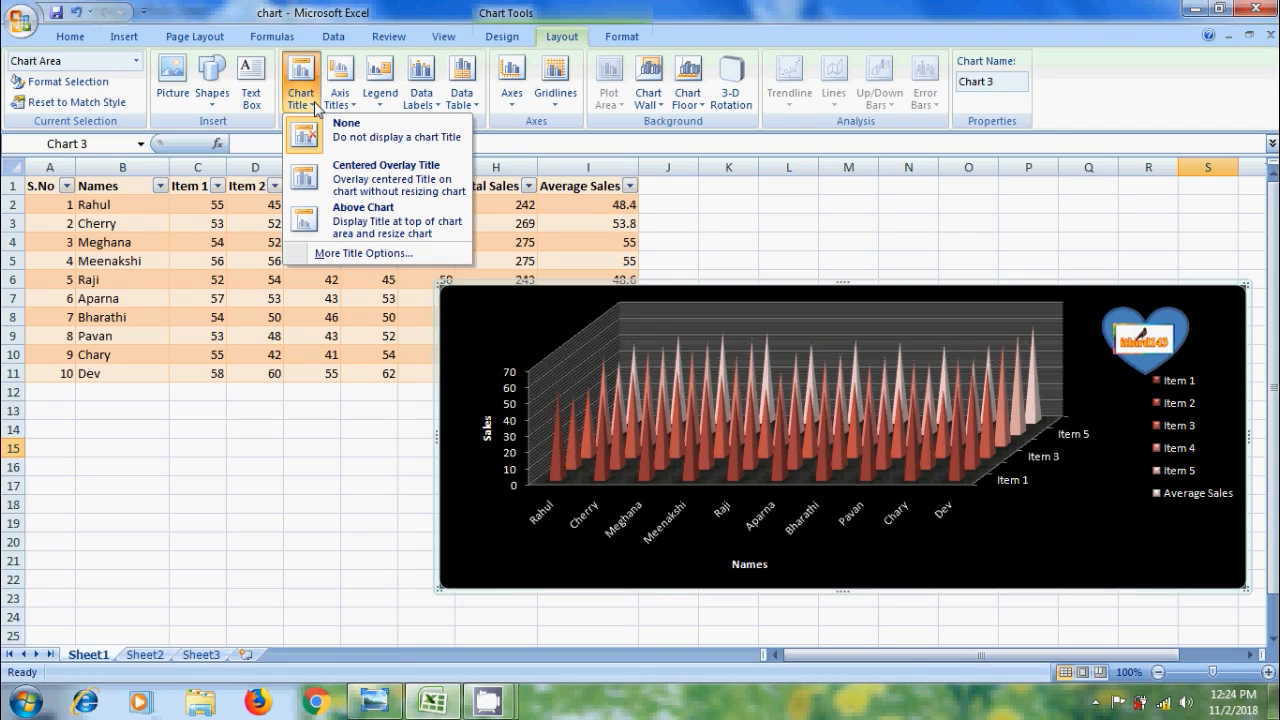
pyautogui.click(335, 177)
pyautogui.click(307, 110)
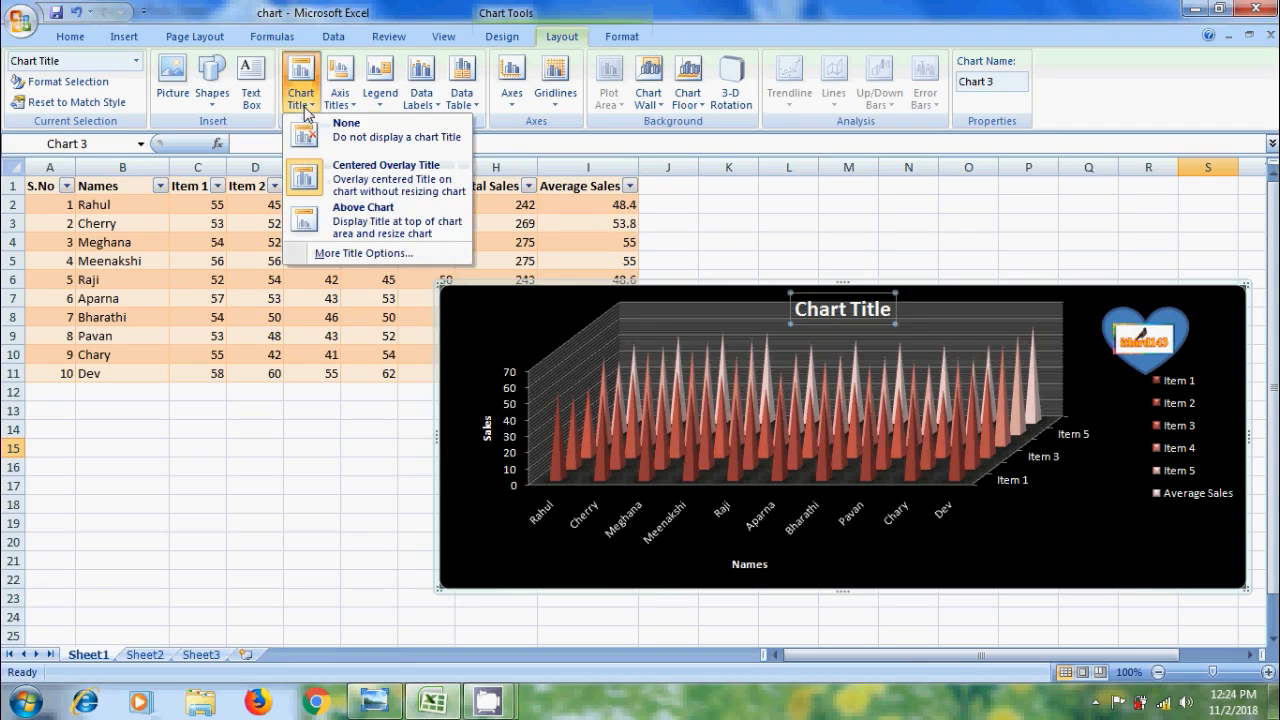
pyautogui.click(370, 220)
pyautogui.click(303, 100)
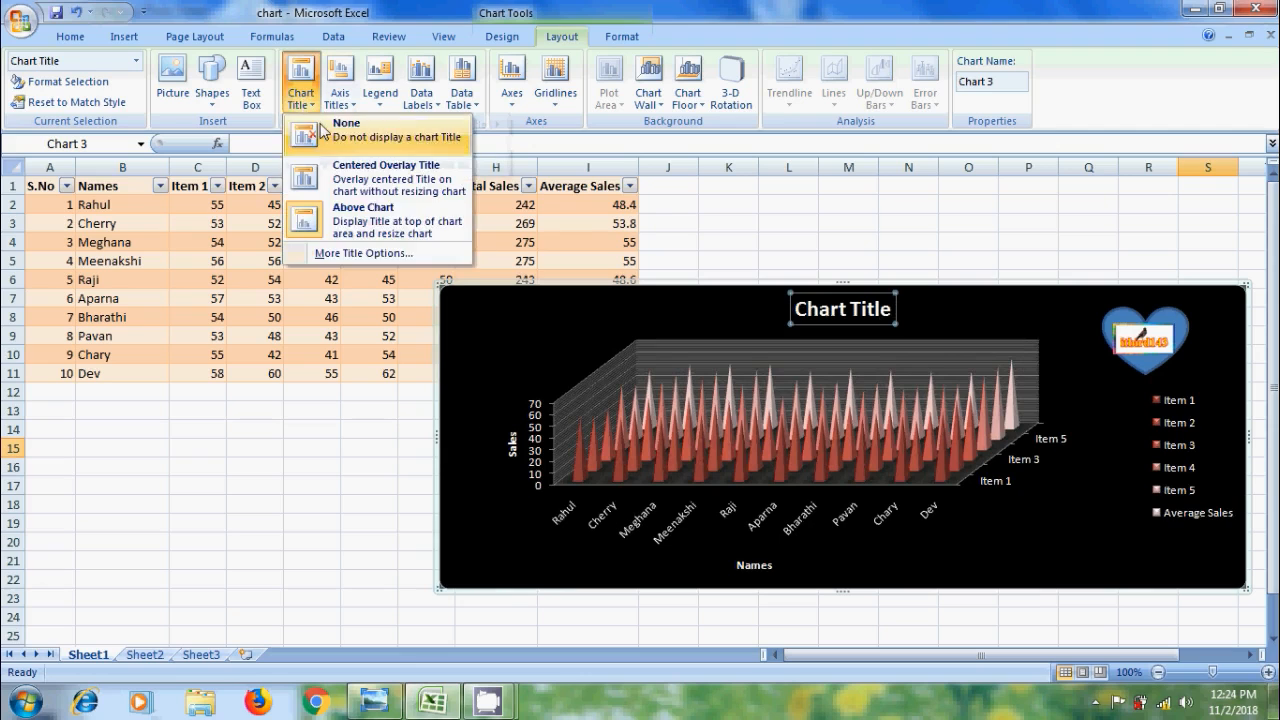
pyautogui.click(322, 130)
# Remove the Names horizontal and Sales vertical axis titles
pyautogui.click(352, 110)
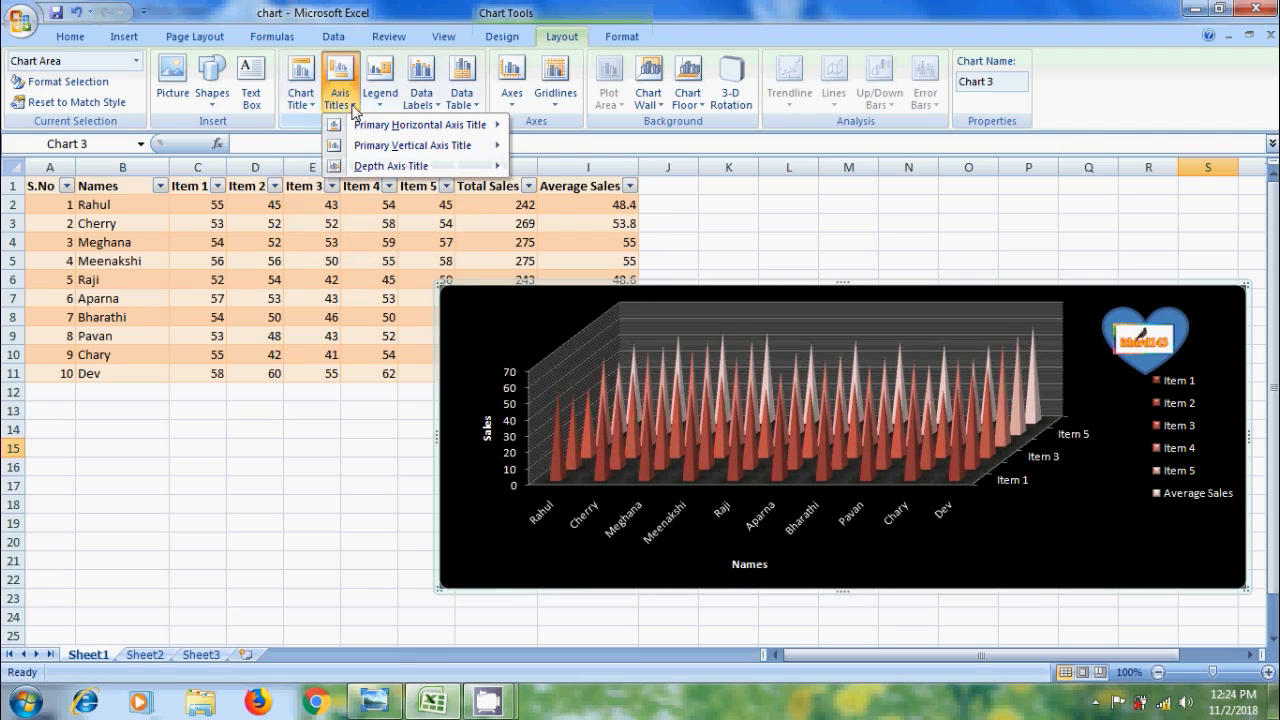
pyautogui.moveTo(440, 126)
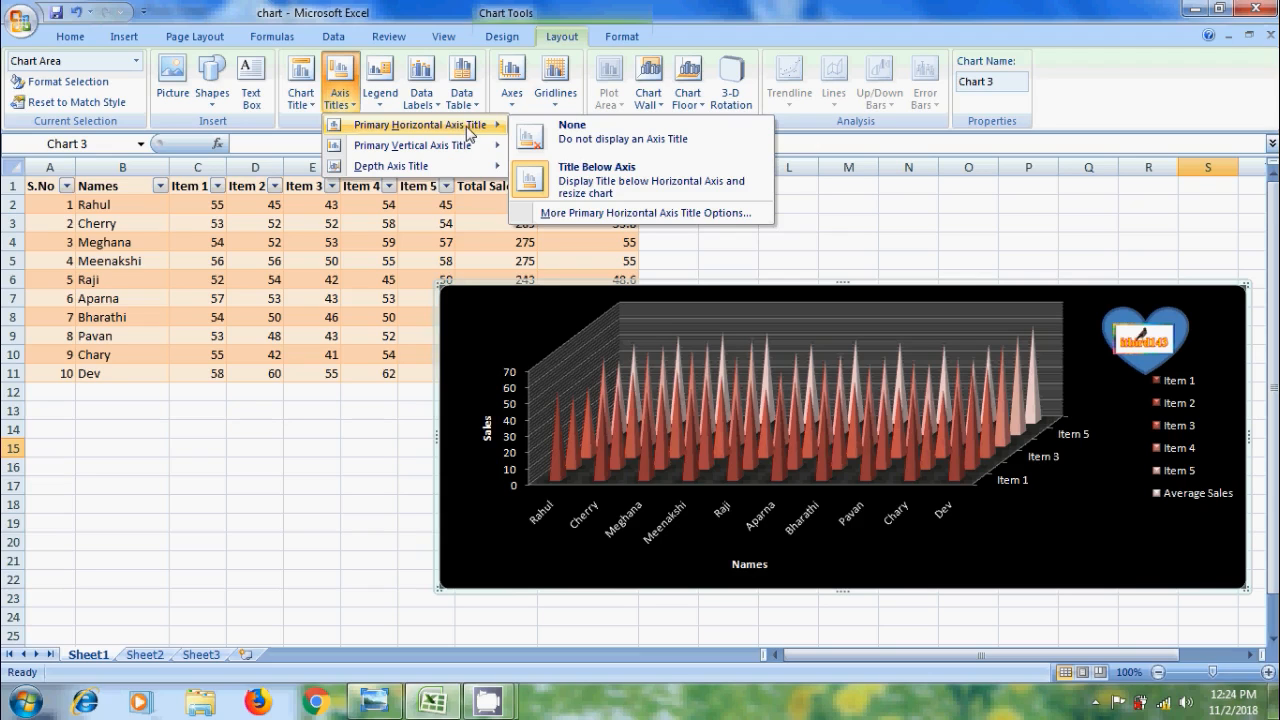
pyautogui.click(652, 146)
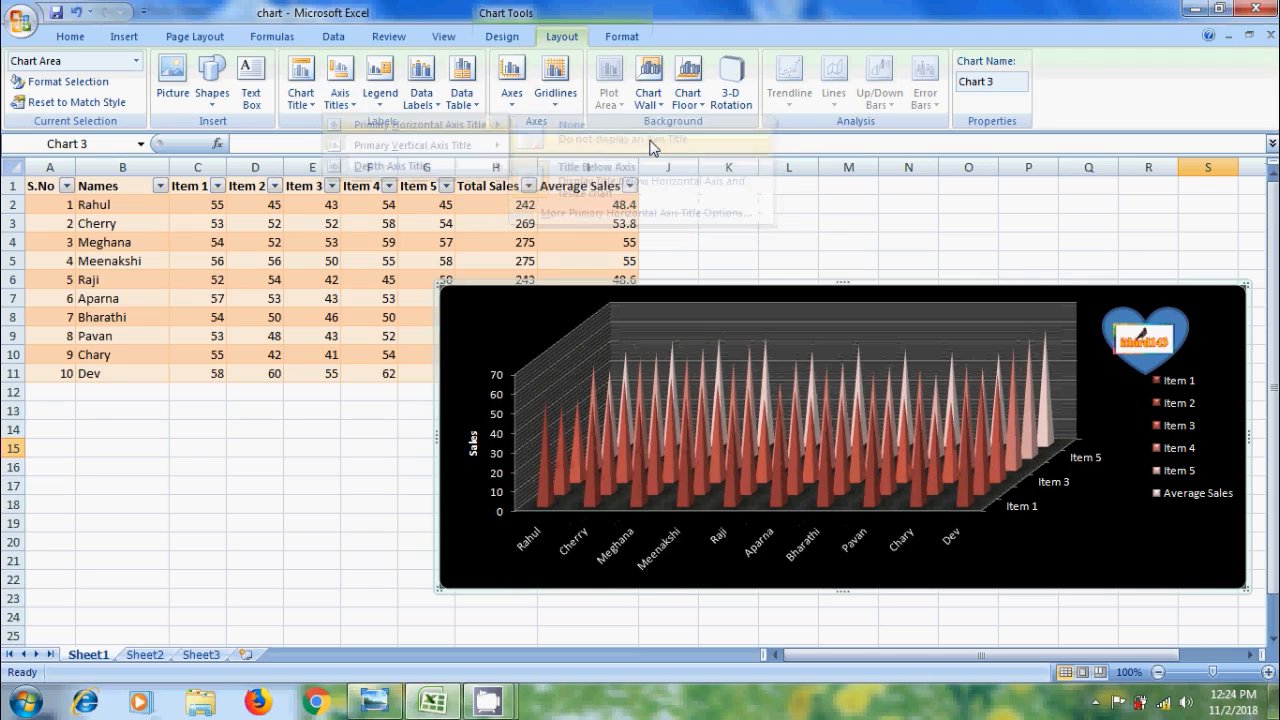
pyautogui.click(350, 106)
pyautogui.moveTo(463, 150)
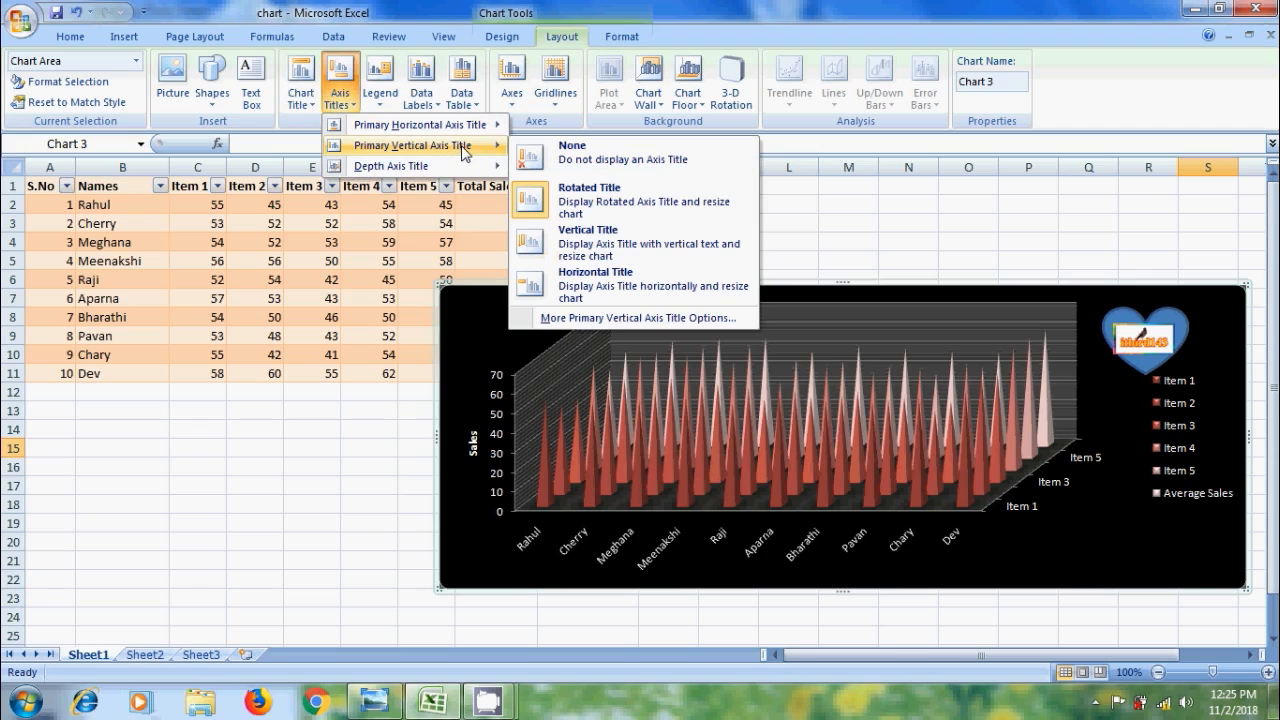
pyautogui.click(593, 161)
pyautogui.click(380, 105)
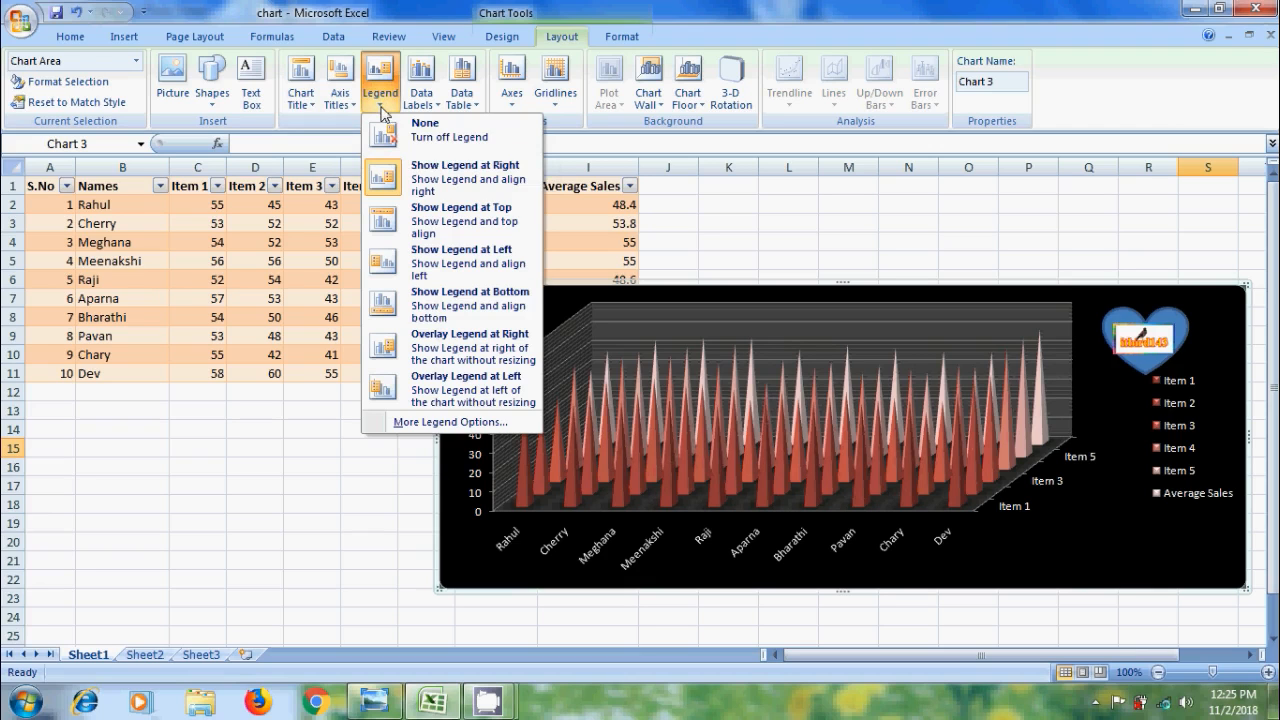
# Try the legend at top, left and bottom, then remove the legend
pyautogui.click(470, 225)
pyautogui.click(379, 100)
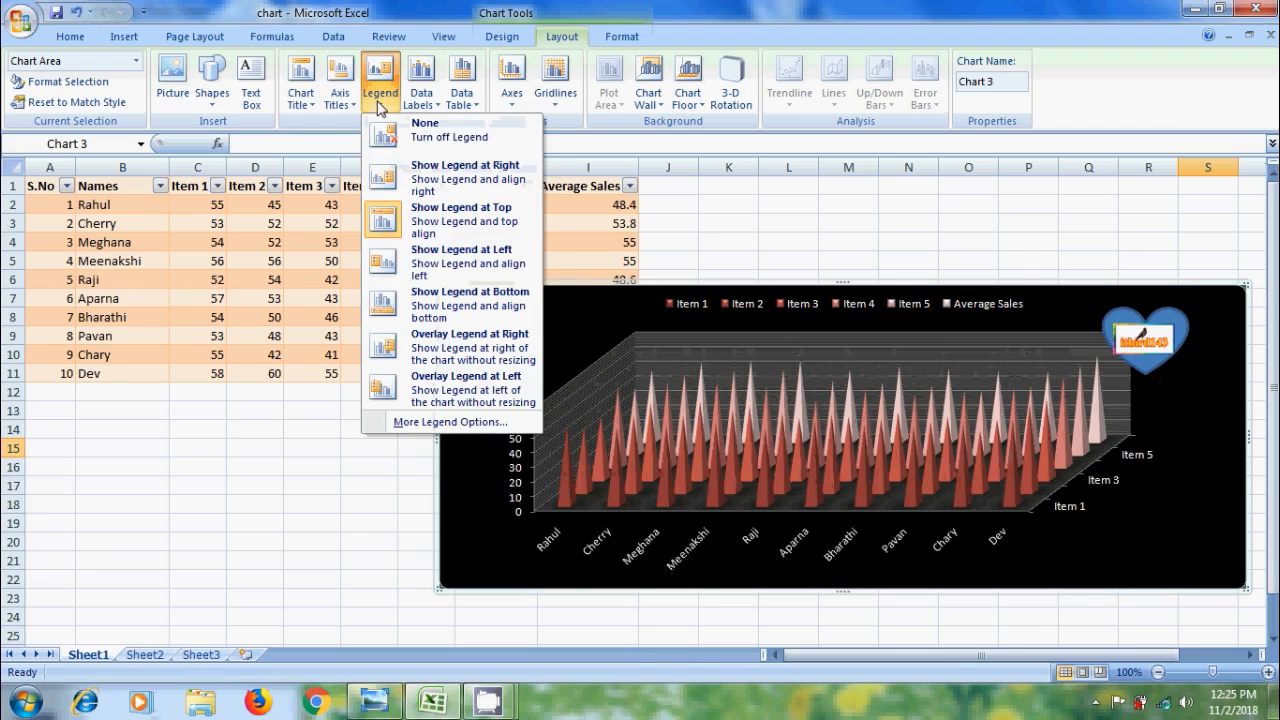
pyautogui.click(462, 258)
pyautogui.click(382, 100)
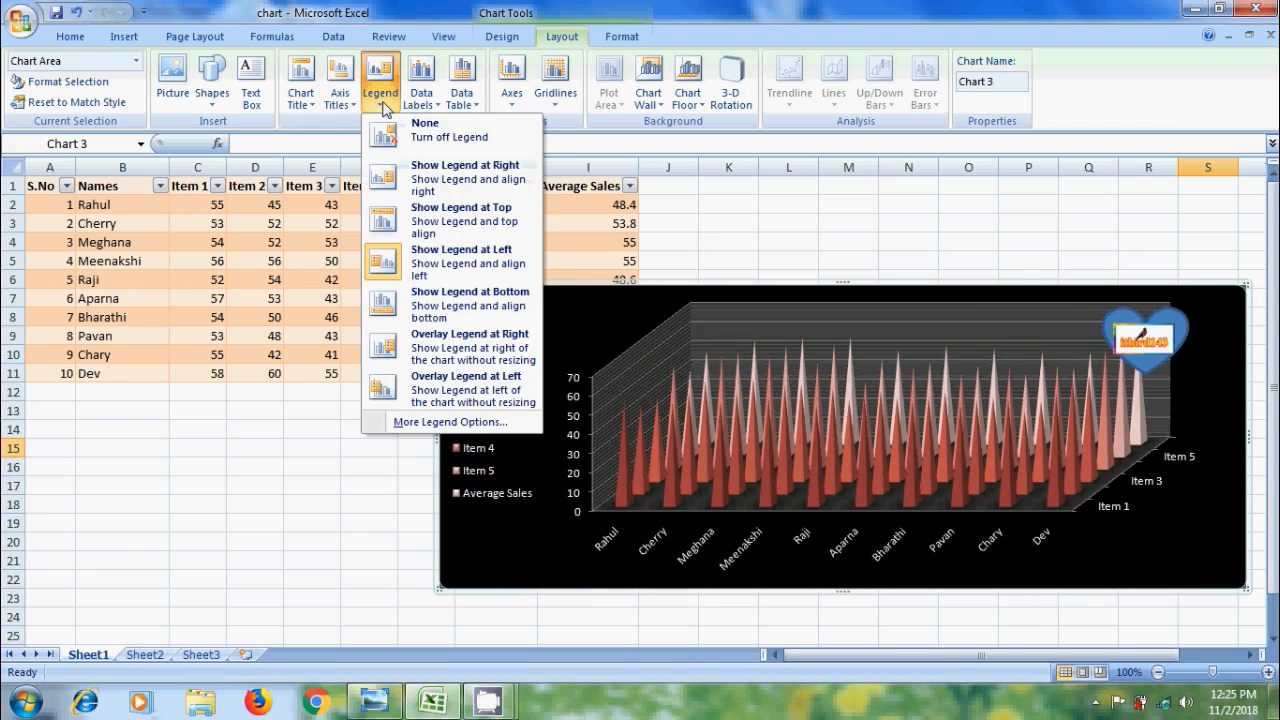
pyautogui.click(479, 302)
pyautogui.click(382, 100)
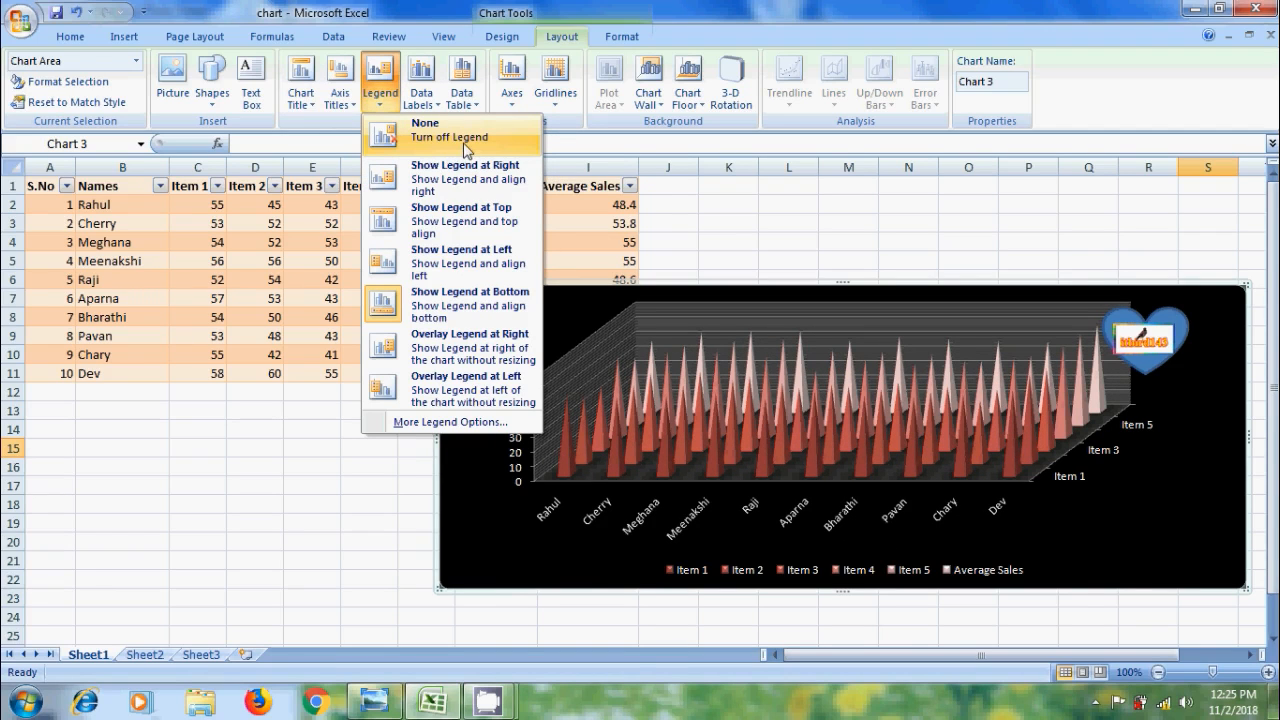
pyautogui.click(464, 150)
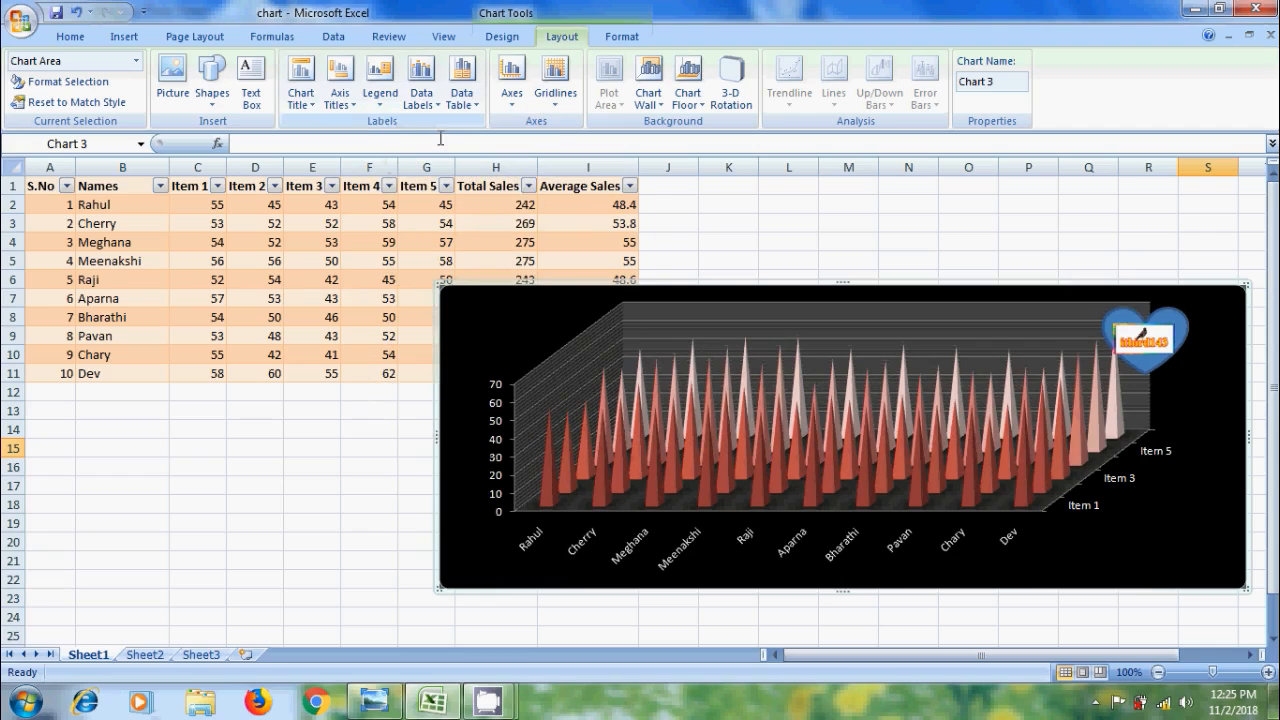
# Show value data labels on the cones, then set data labels to None
pyautogui.click(424, 97)
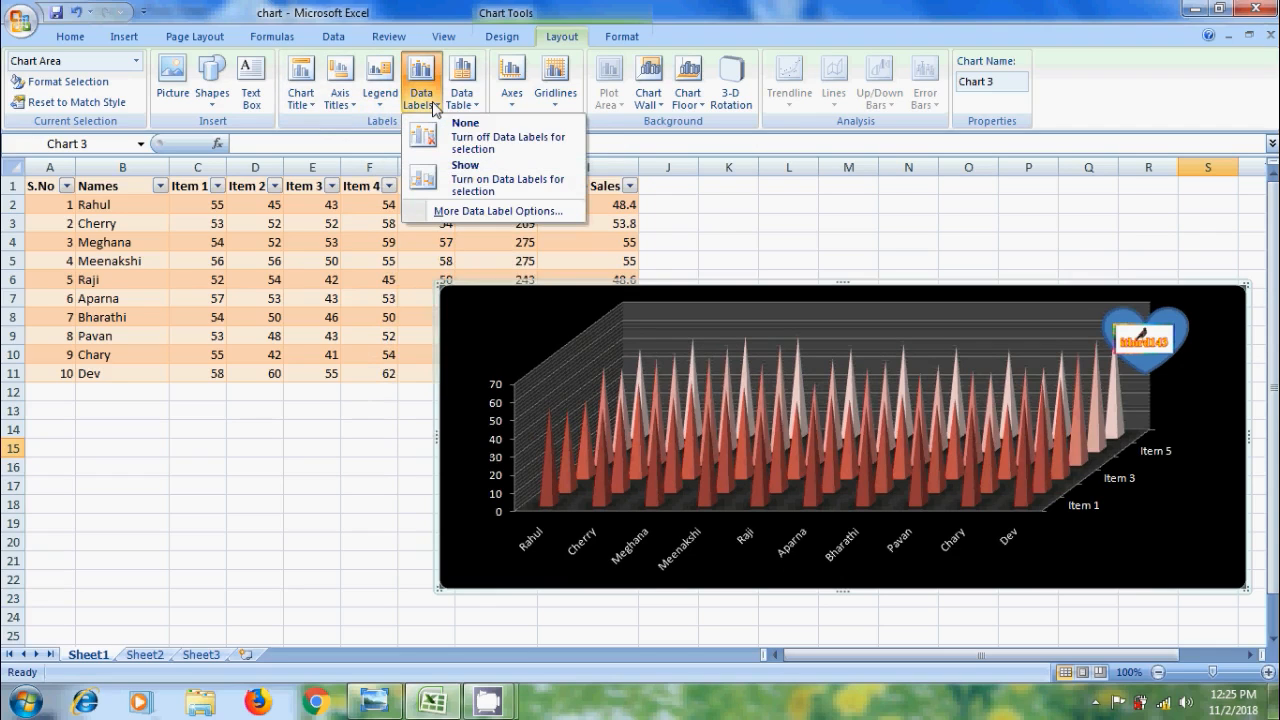
pyautogui.click(465, 172)
pyautogui.click(421, 100)
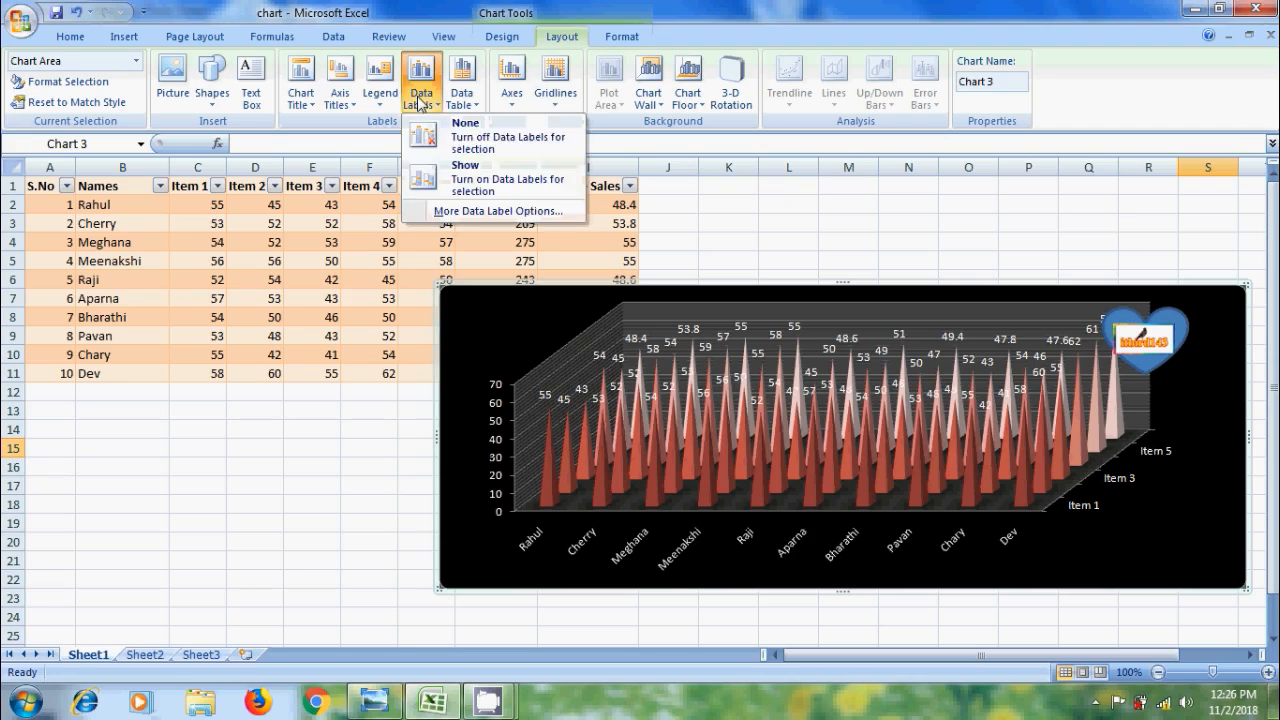
pyautogui.click(440, 136)
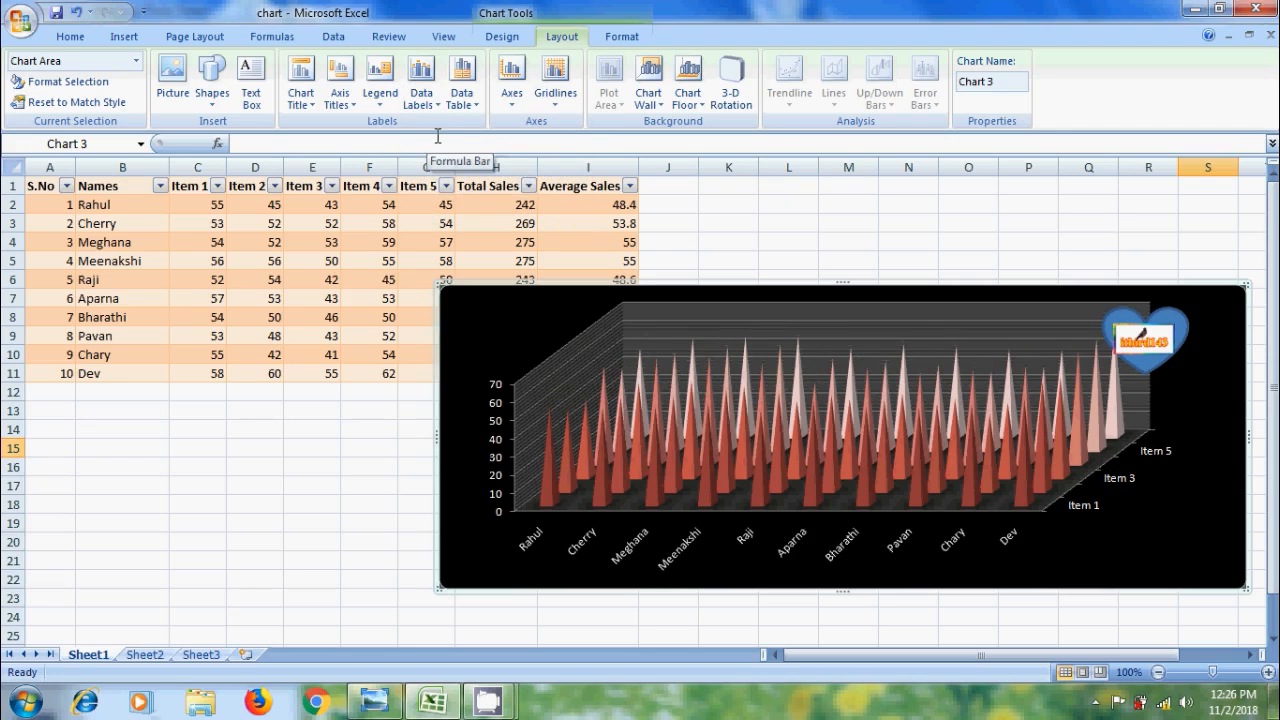
# Show a data table with legend keys beneath the chart
pyautogui.click(464, 100)
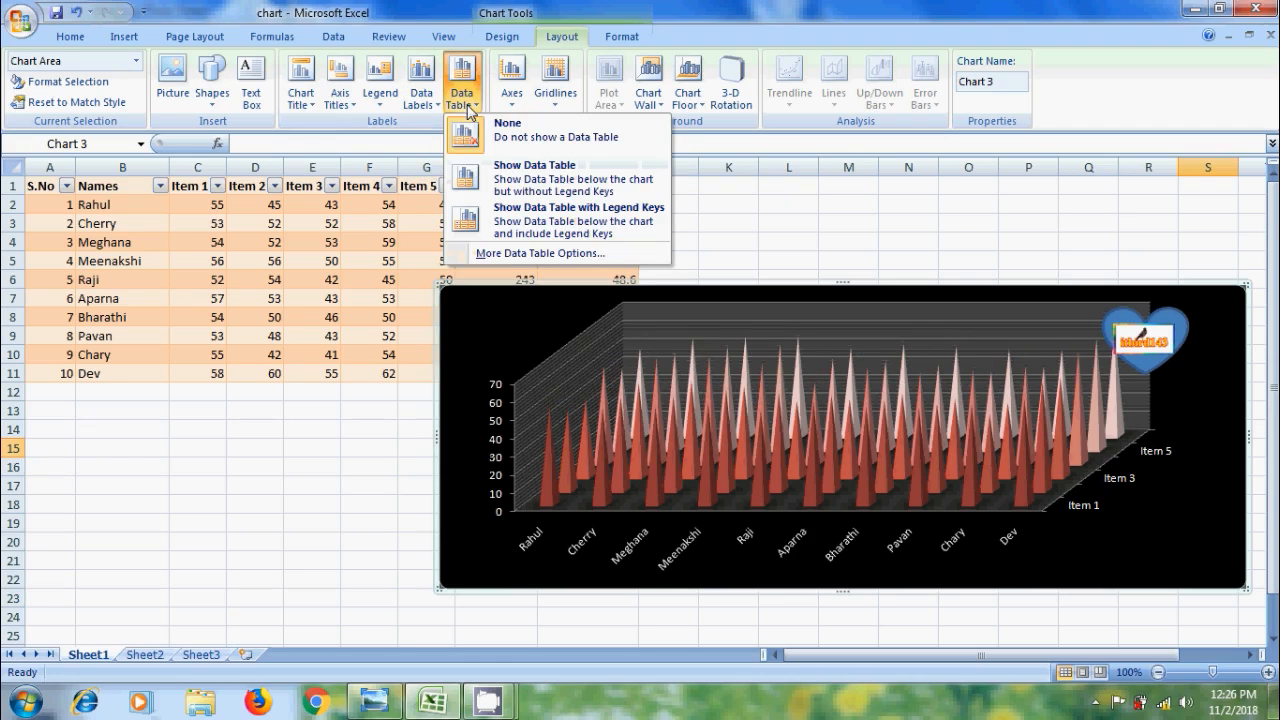
pyautogui.click(583, 183)
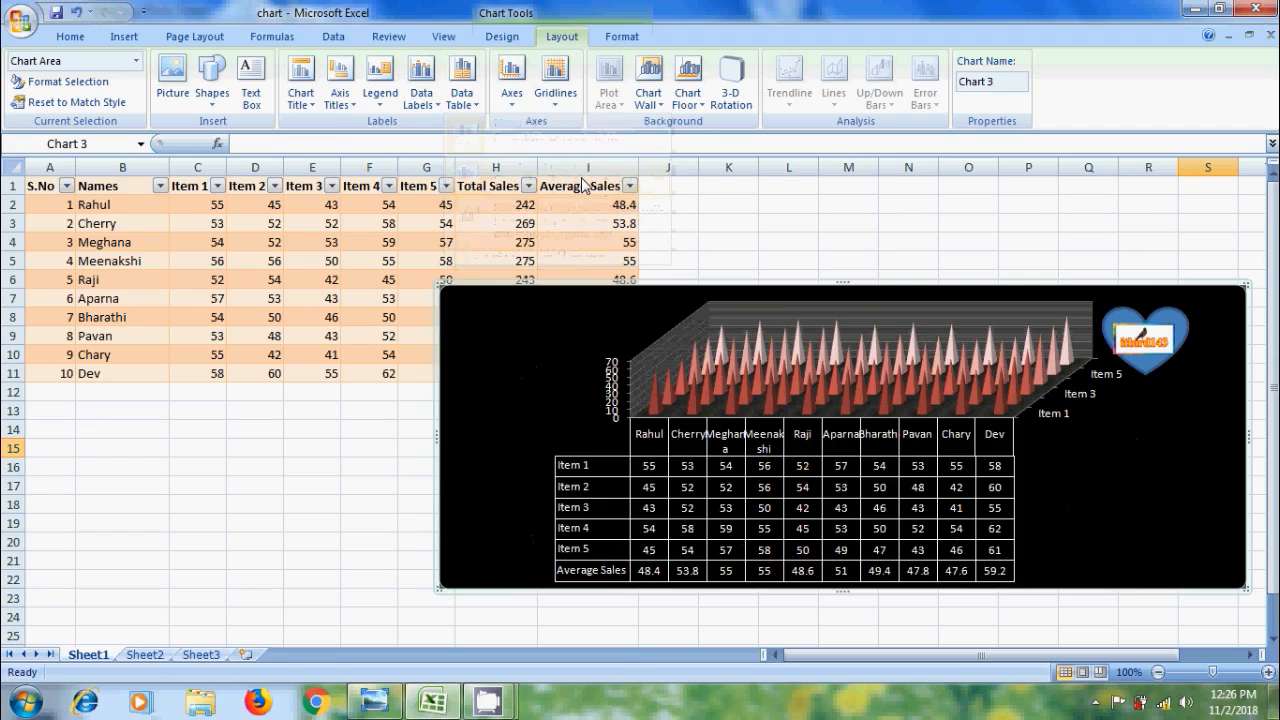
pyautogui.click(475, 108)
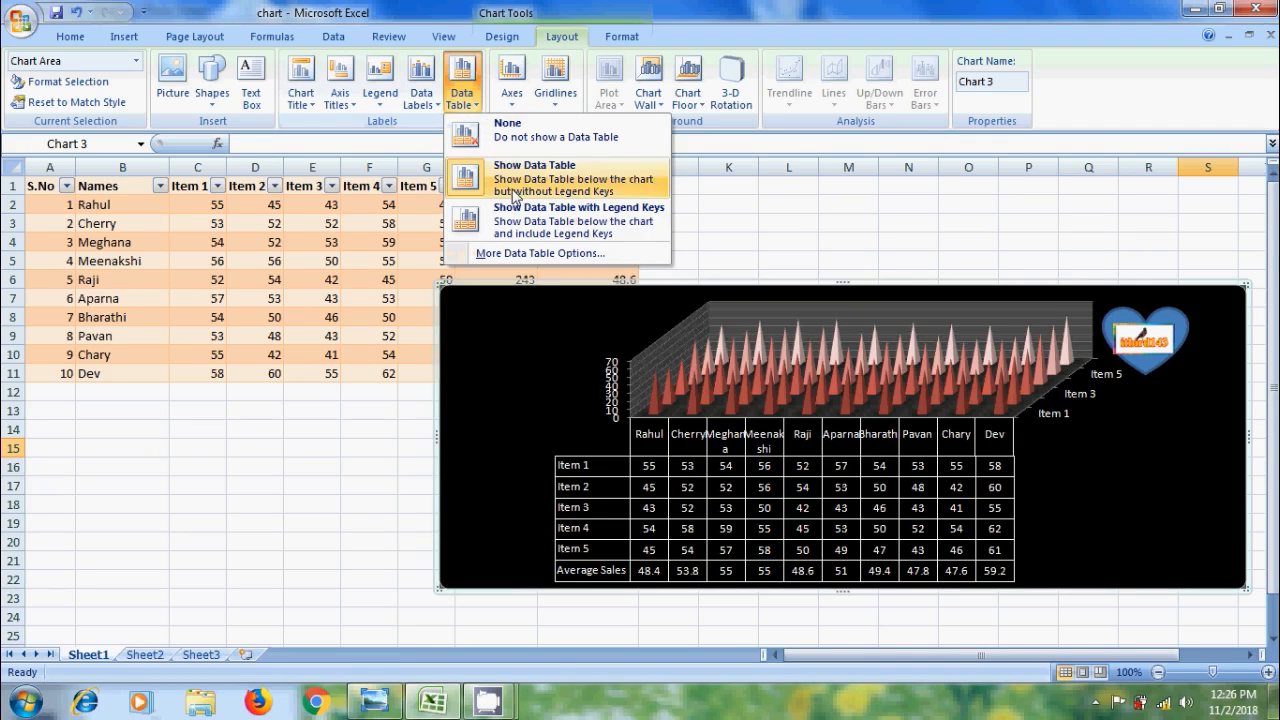
pyautogui.click(575, 222)
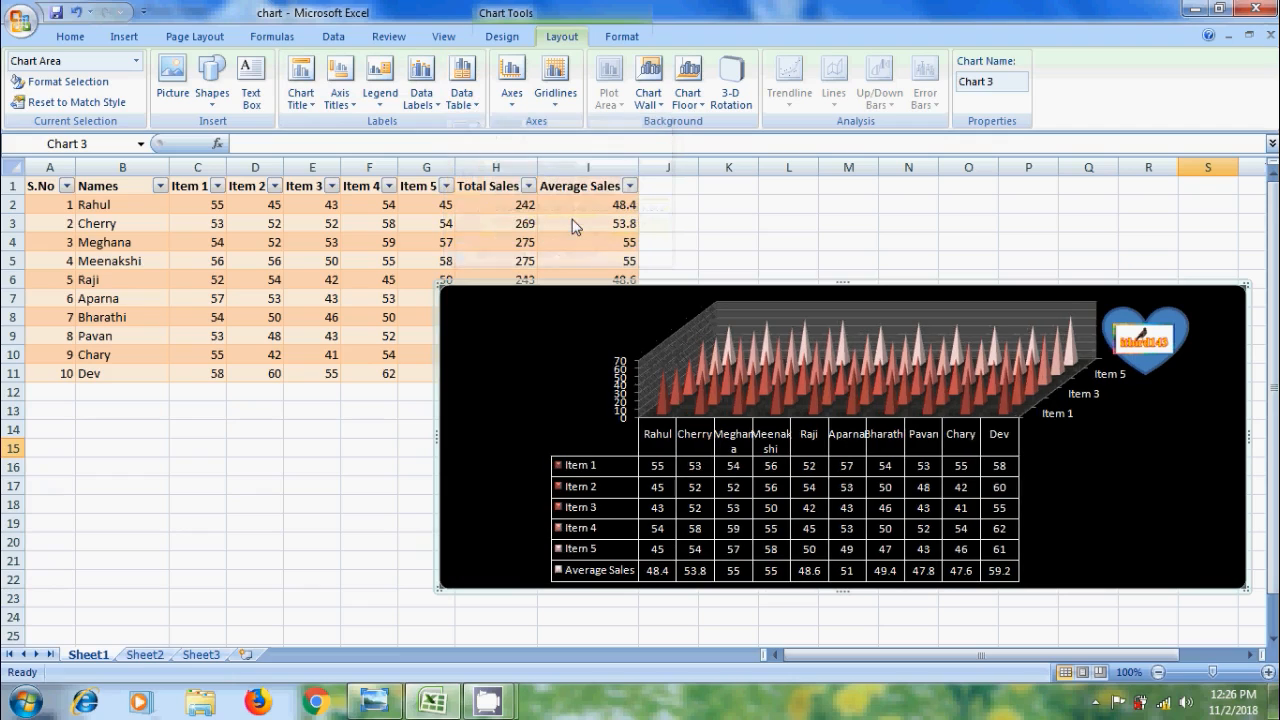
pyautogui.click(516, 110)
# Try major and minor horizontal gridlines, then set Primary Horizontal Gridlines to None
pyautogui.moveTo(602, 133)
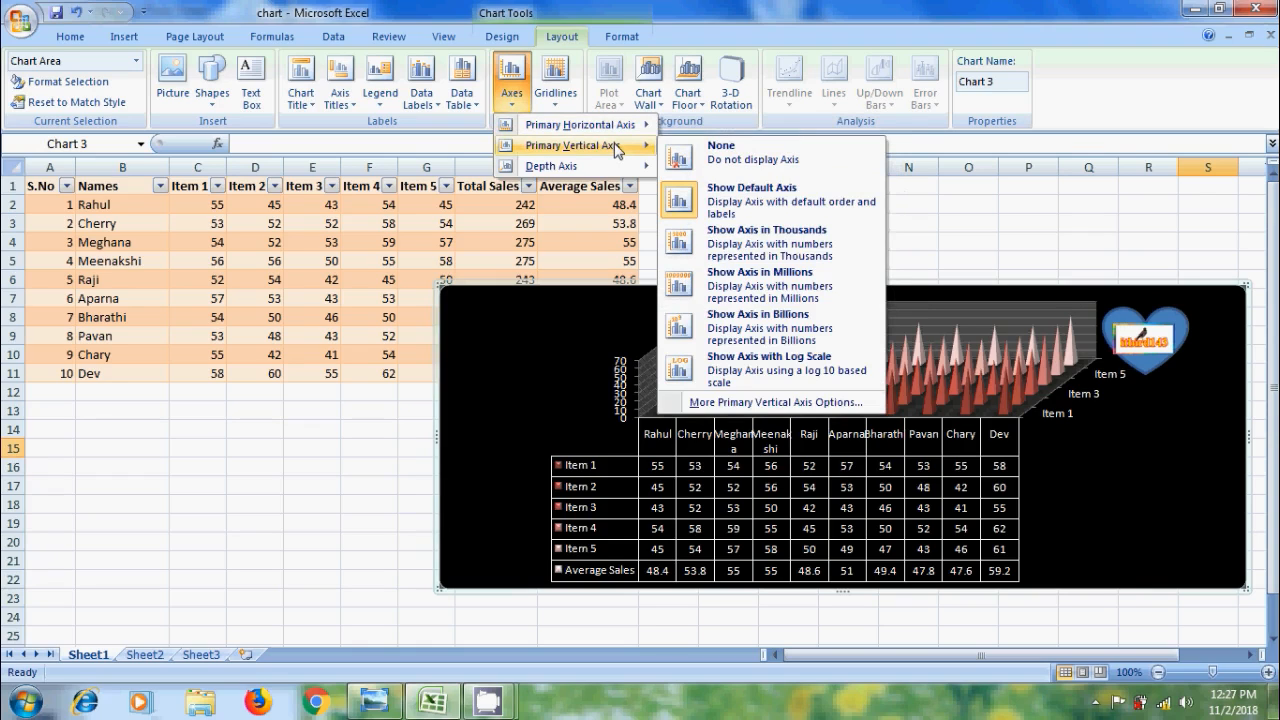
pyautogui.click(555, 107)
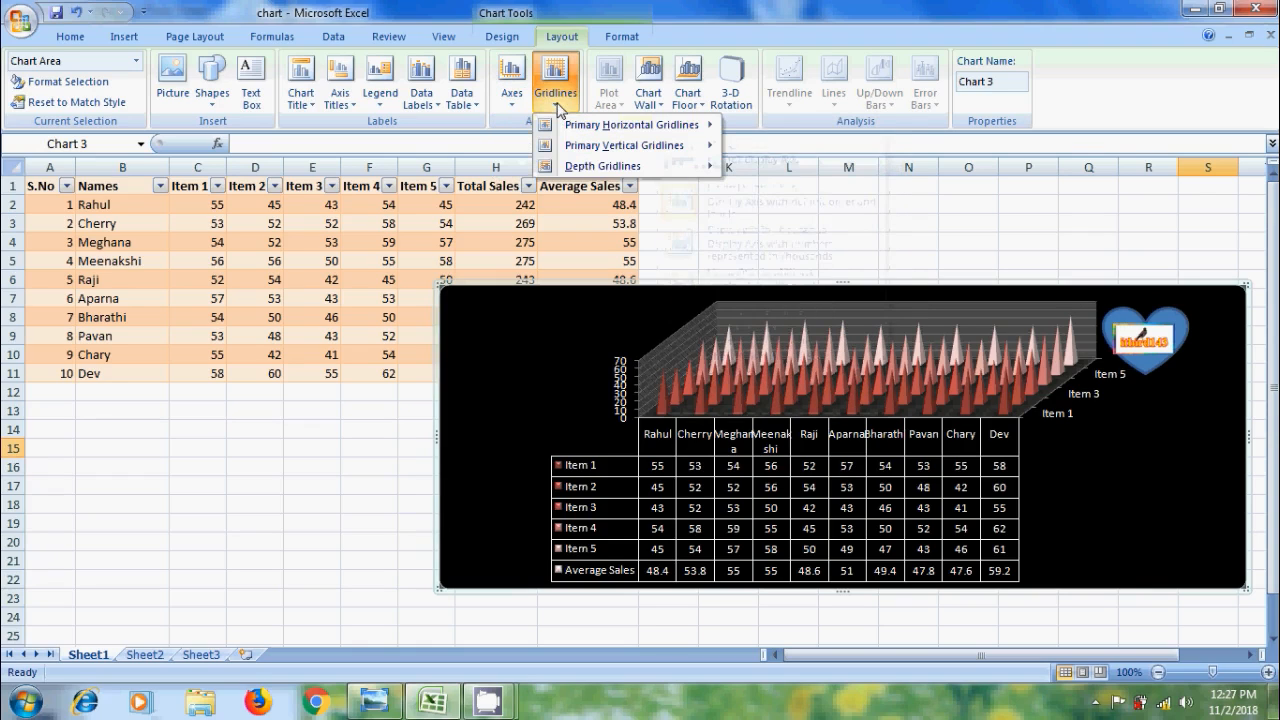
pyautogui.moveTo(680, 133)
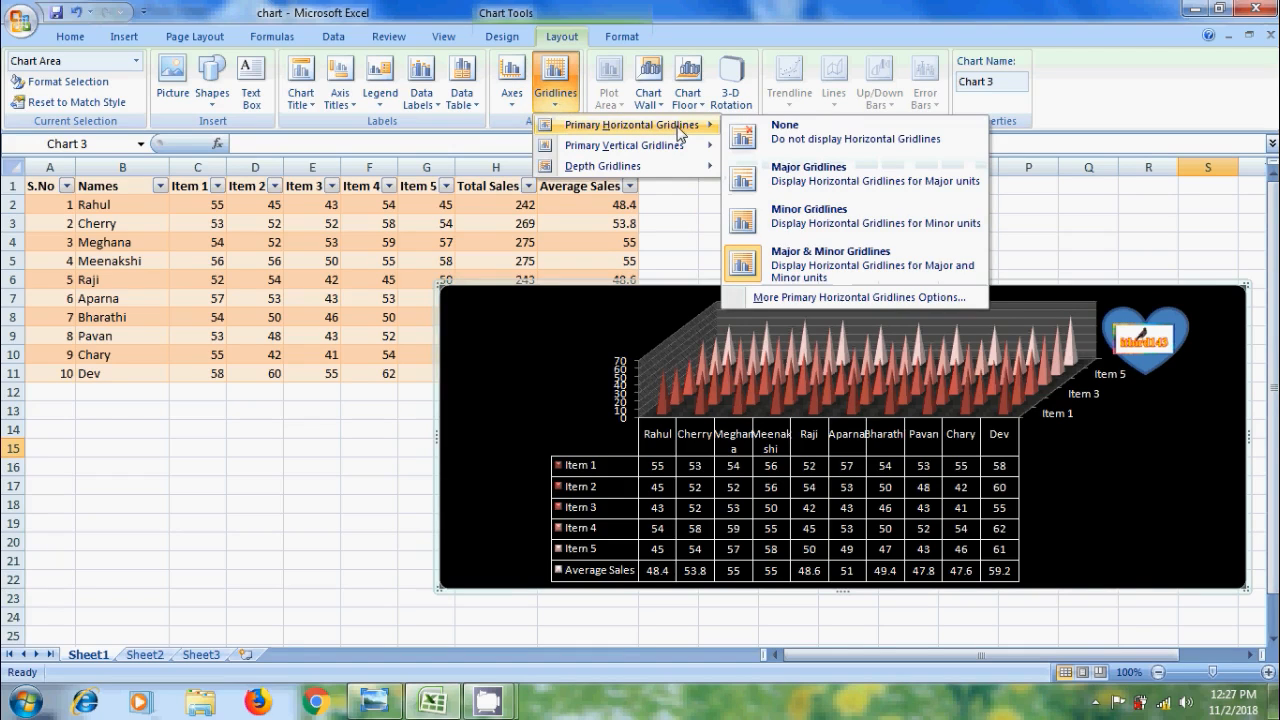
pyautogui.click(840, 180)
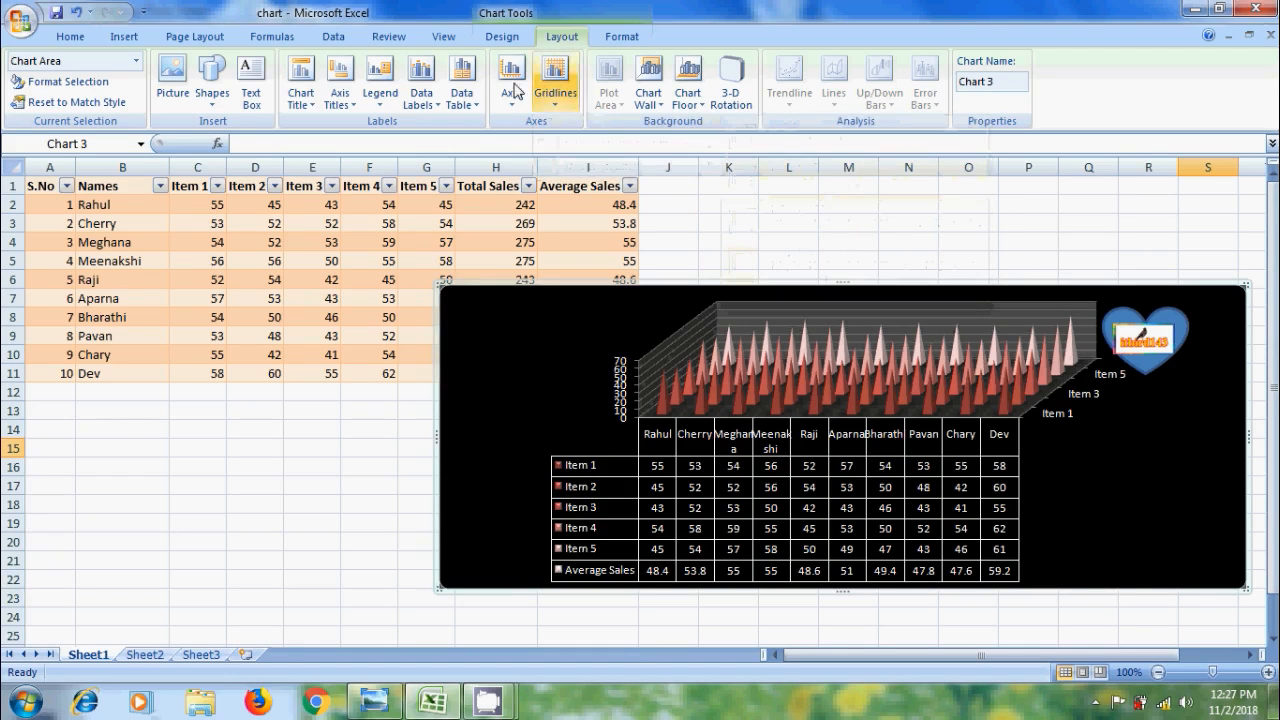
pyautogui.click(553, 88)
pyautogui.moveTo(683, 130)
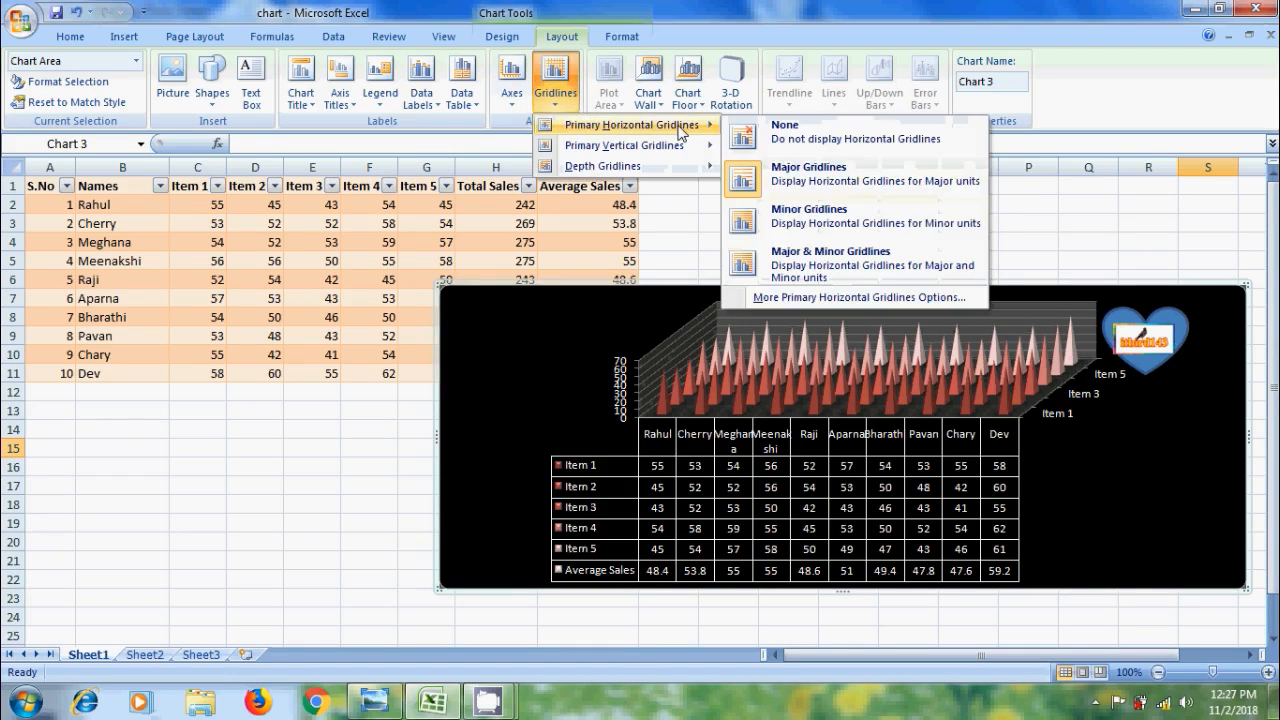
pyautogui.click(810, 217)
pyautogui.click(560, 100)
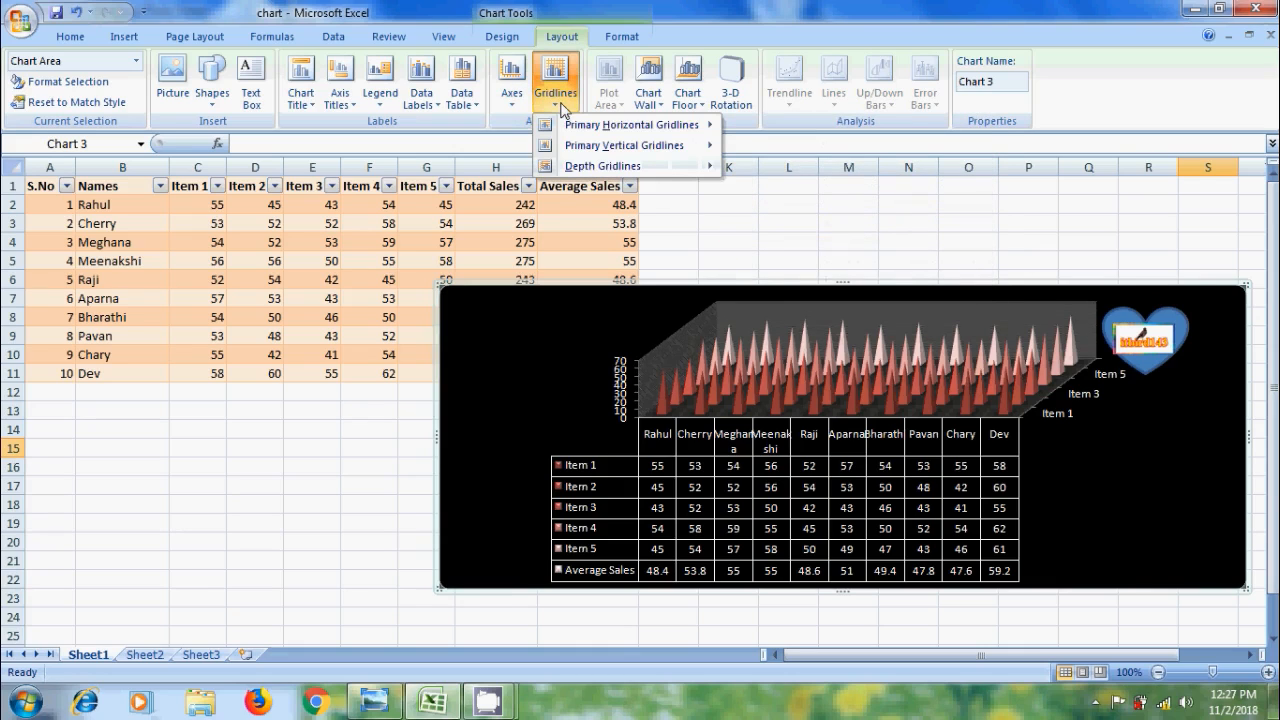
pyautogui.moveTo(679, 130)
pyautogui.click(830, 138)
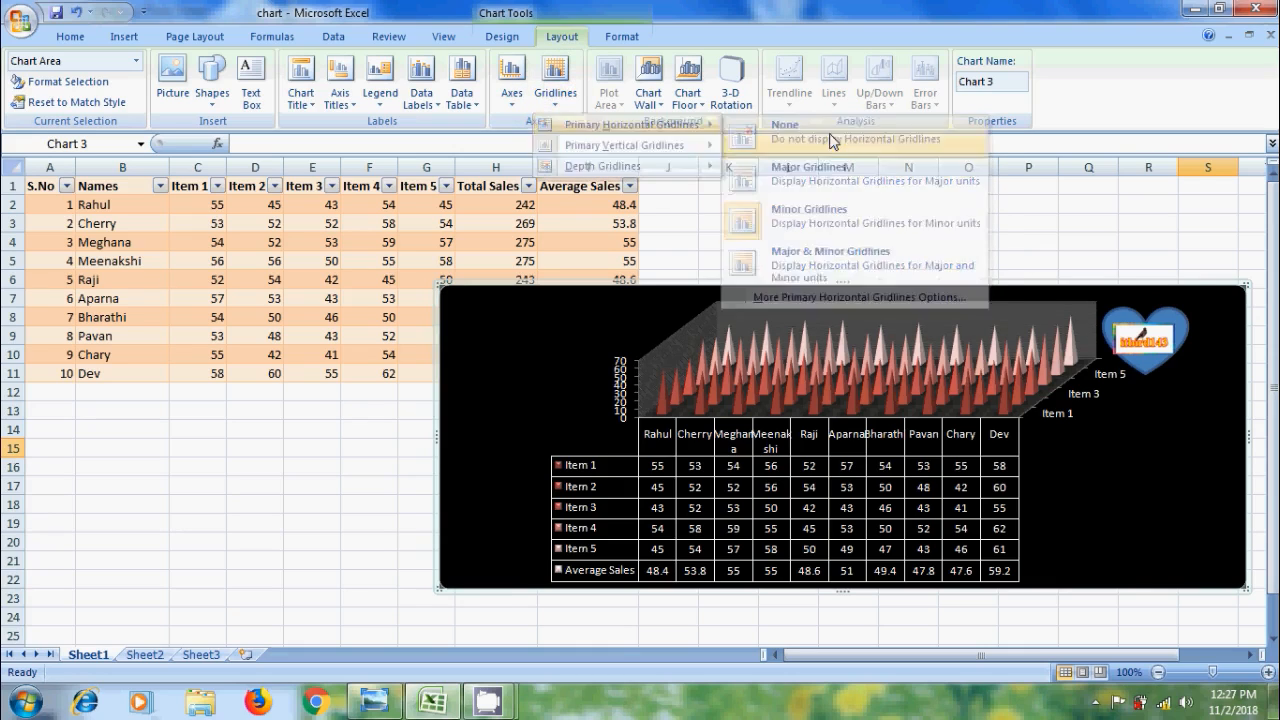
# Try major and other vertical gridline settings, then remove the vertical gridlines from the walls
pyautogui.click(560, 100)
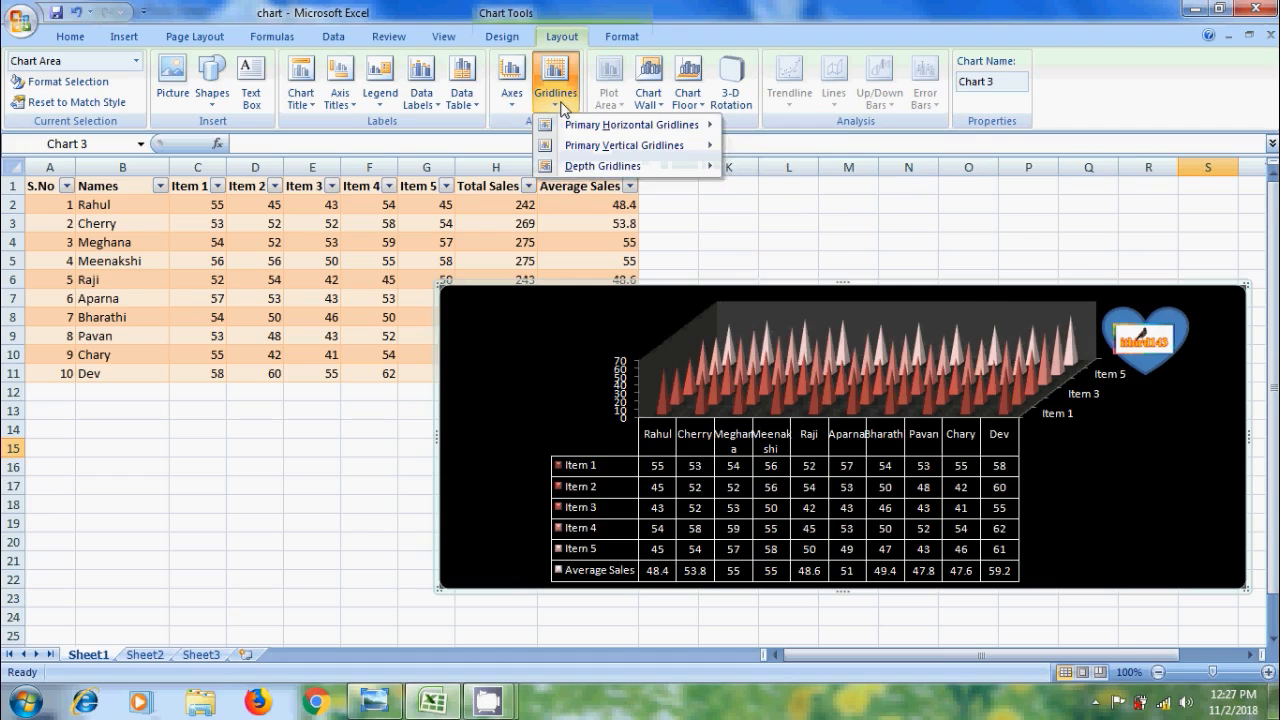
pyautogui.moveTo(675, 152)
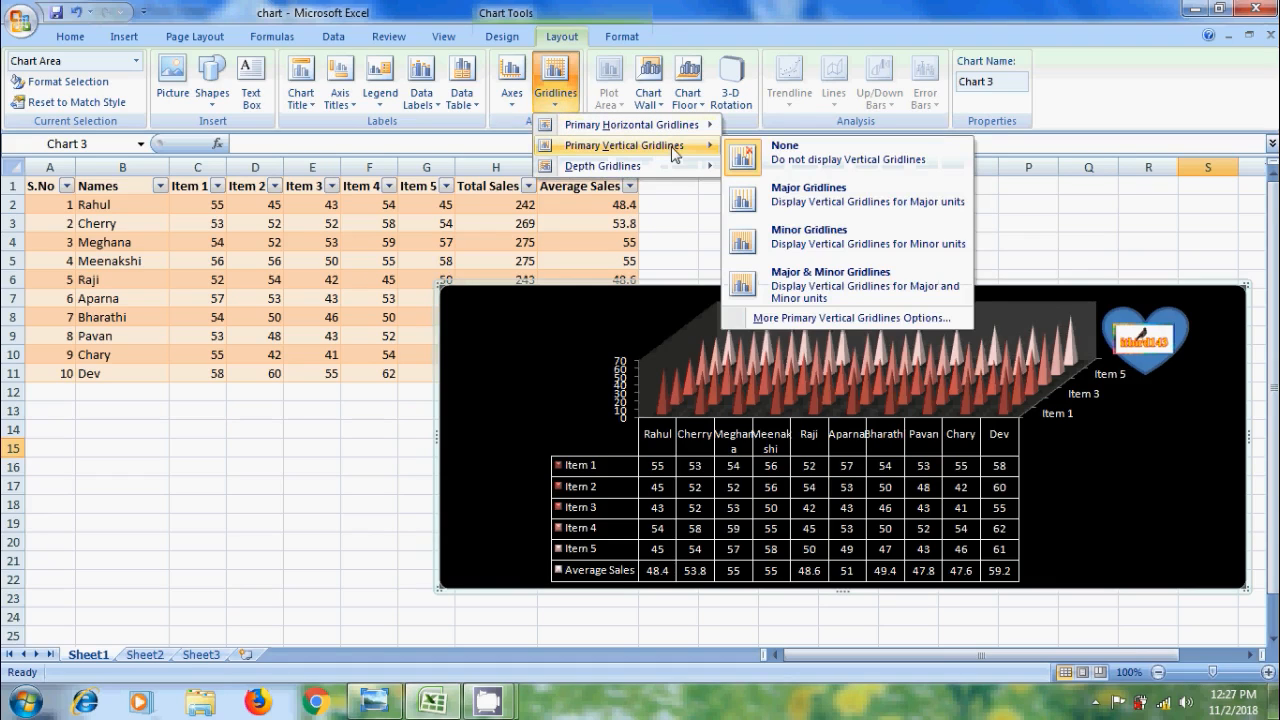
pyautogui.click(866, 205)
pyautogui.click(561, 106)
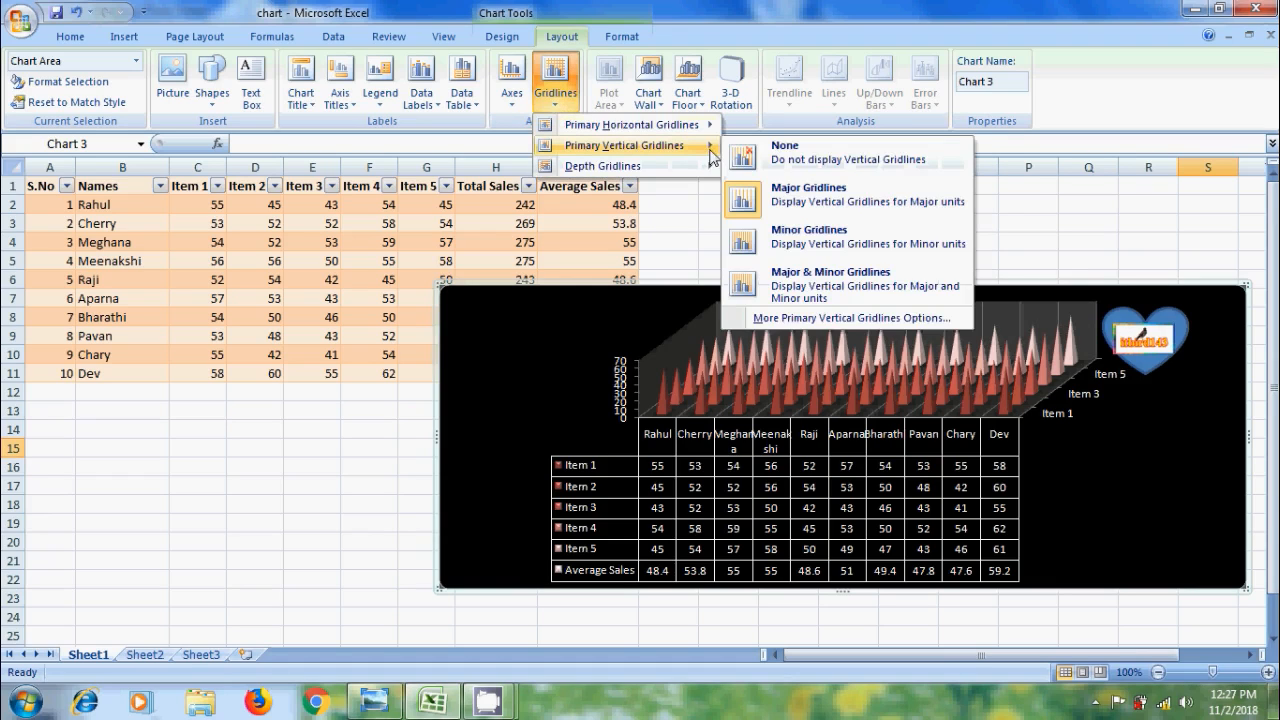
pyautogui.click(872, 248)
pyautogui.click(563, 104)
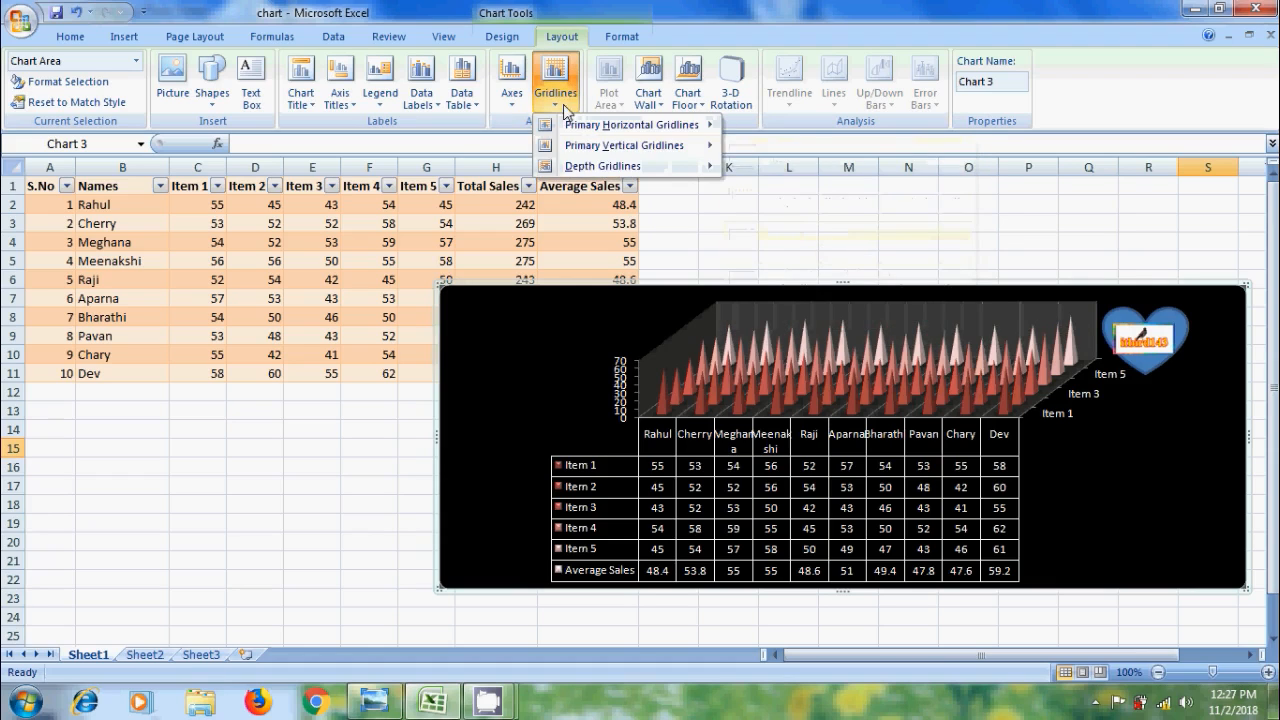
pyautogui.moveTo(640, 145)
pyautogui.click(790, 162)
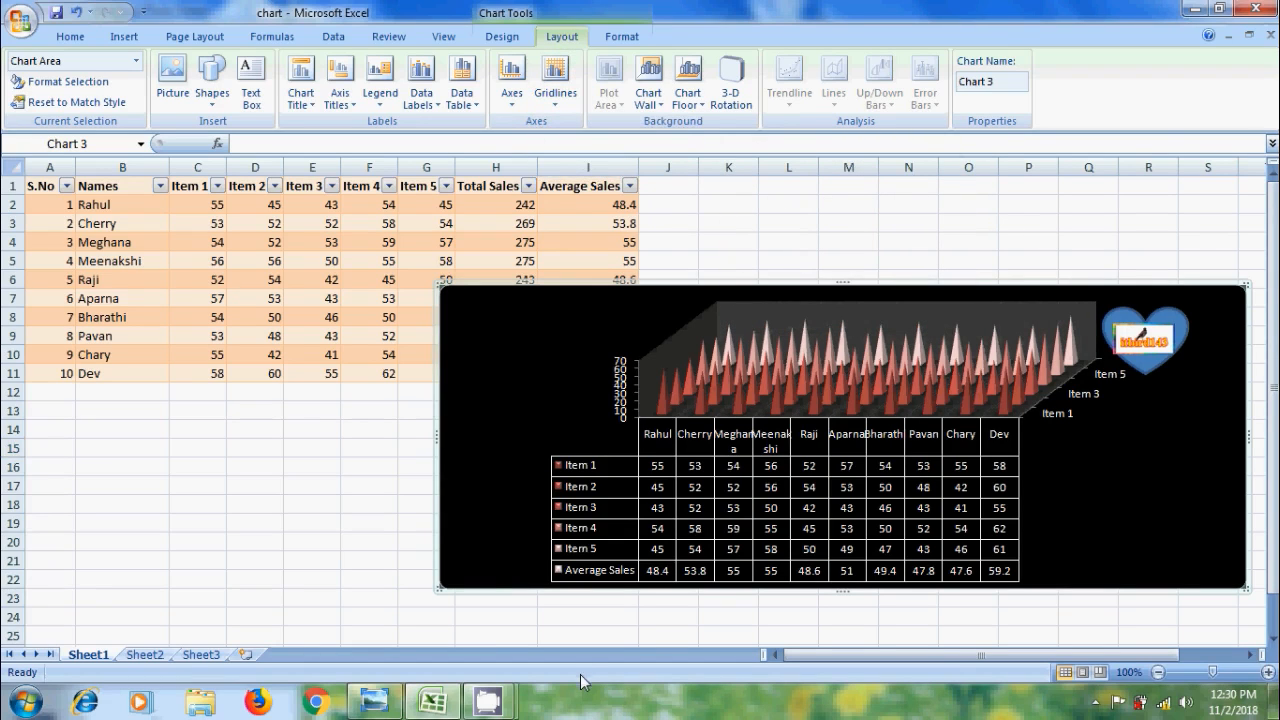
pyautogui.rightClick(535, 420)
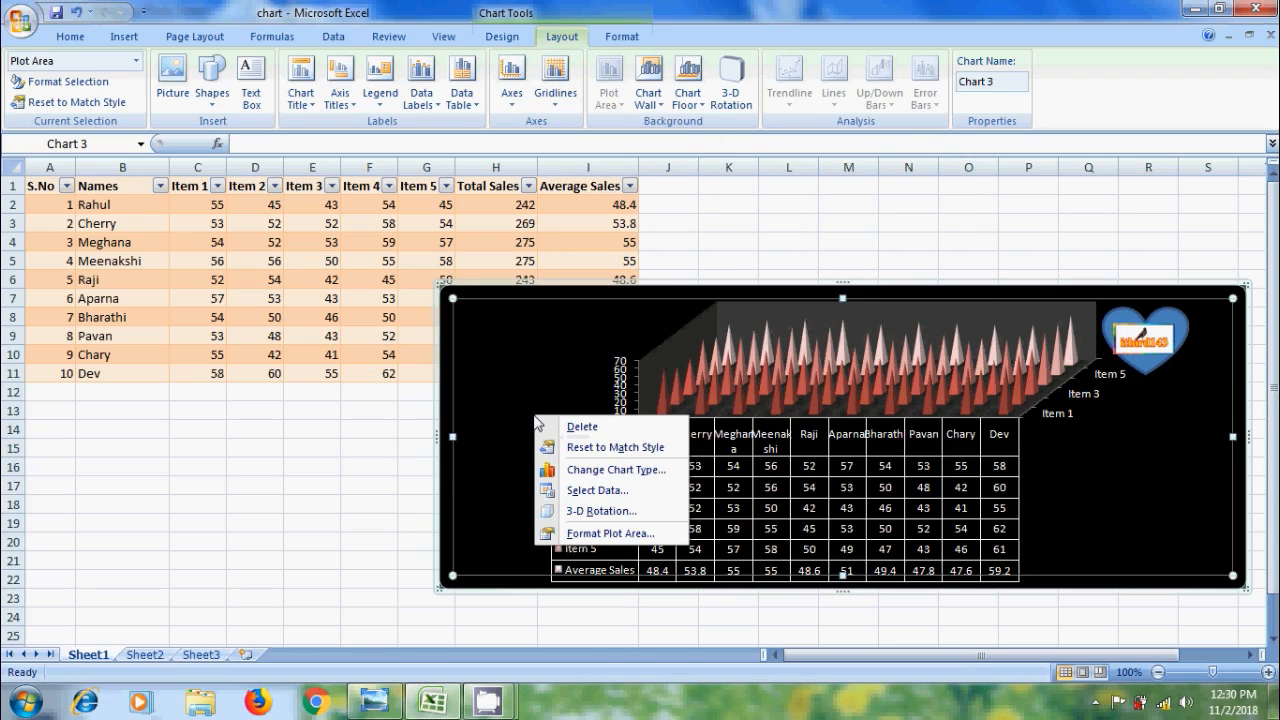
pyautogui.click(565, 535)
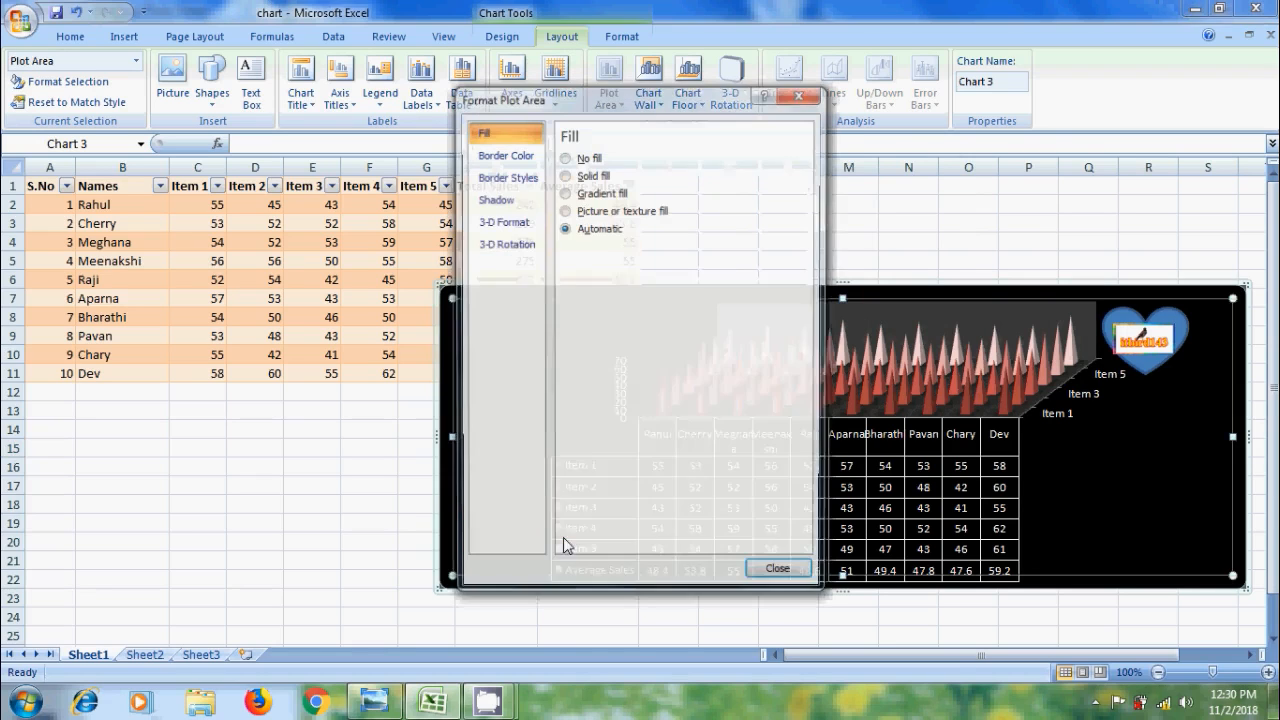
pyautogui.click(565, 175)
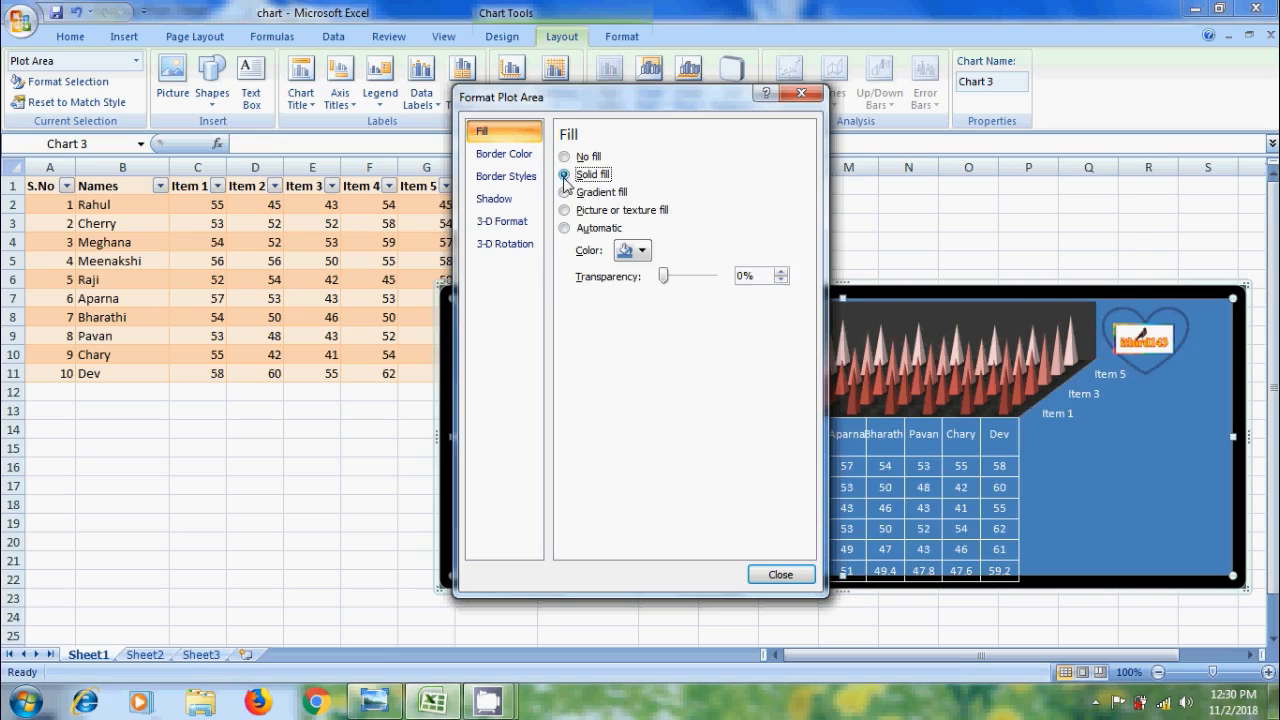
pyautogui.click(564, 192)
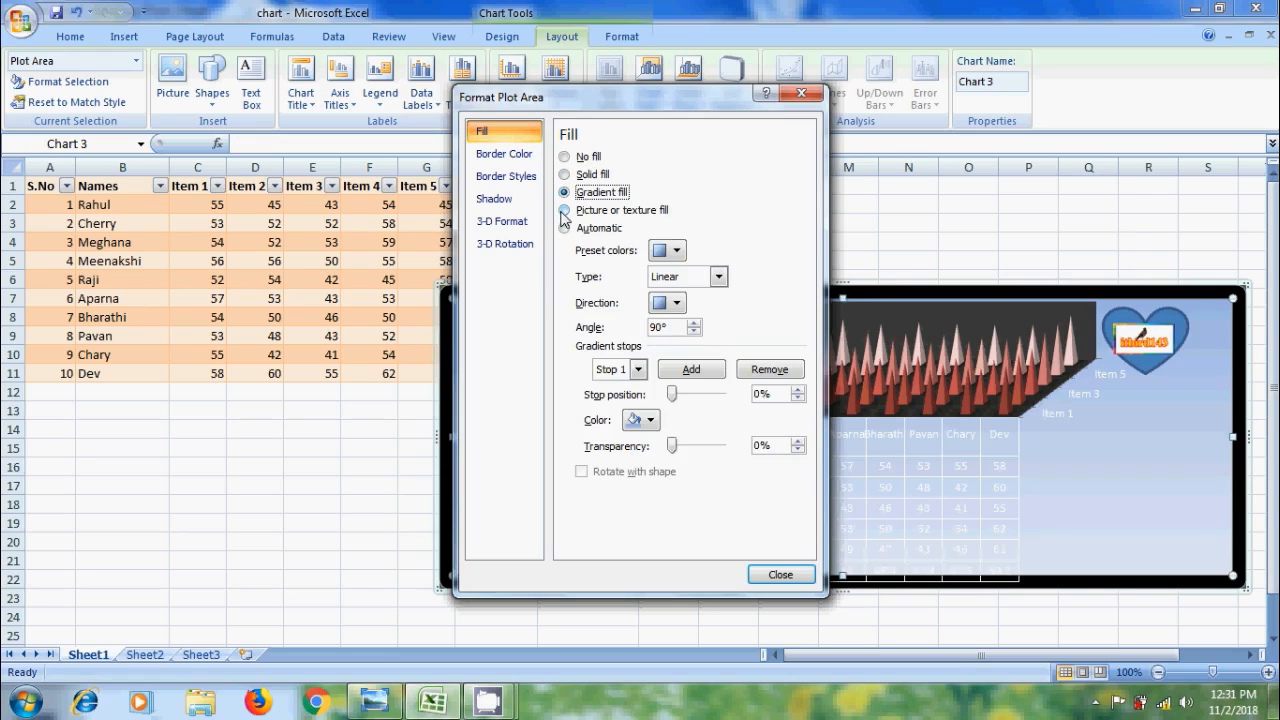
pyautogui.click(565, 210)
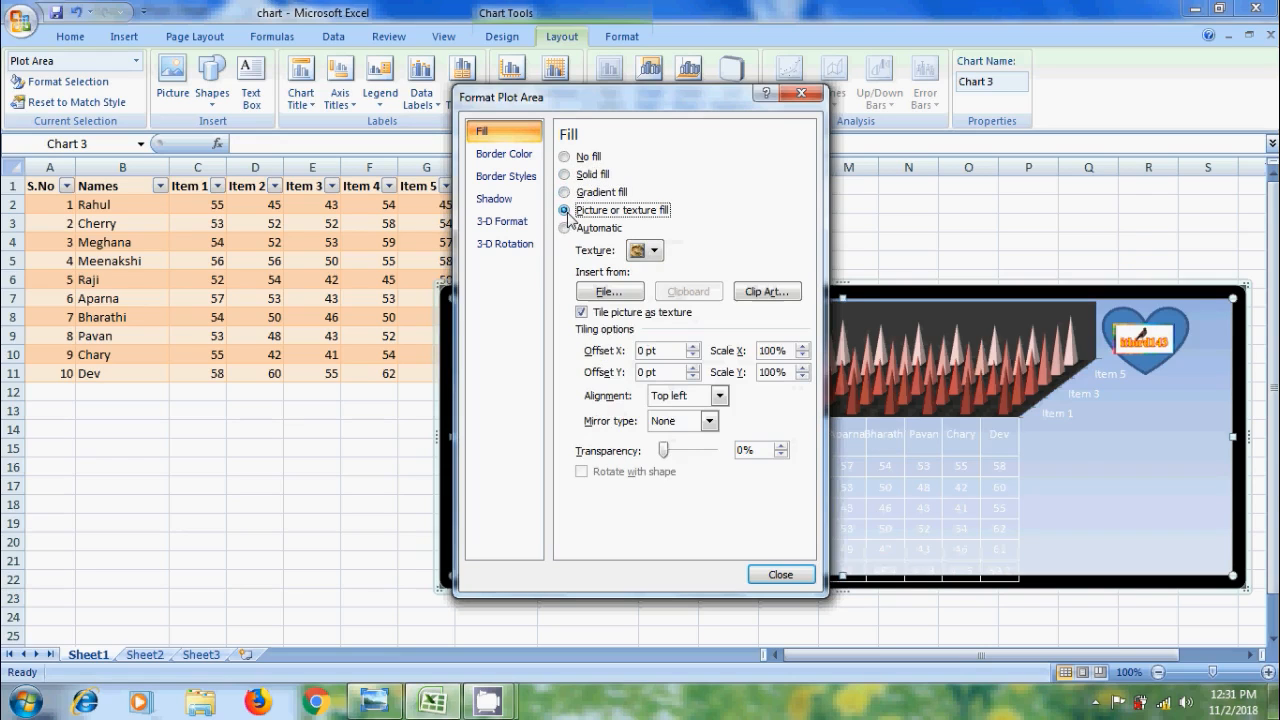
pyautogui.click(632, 293)
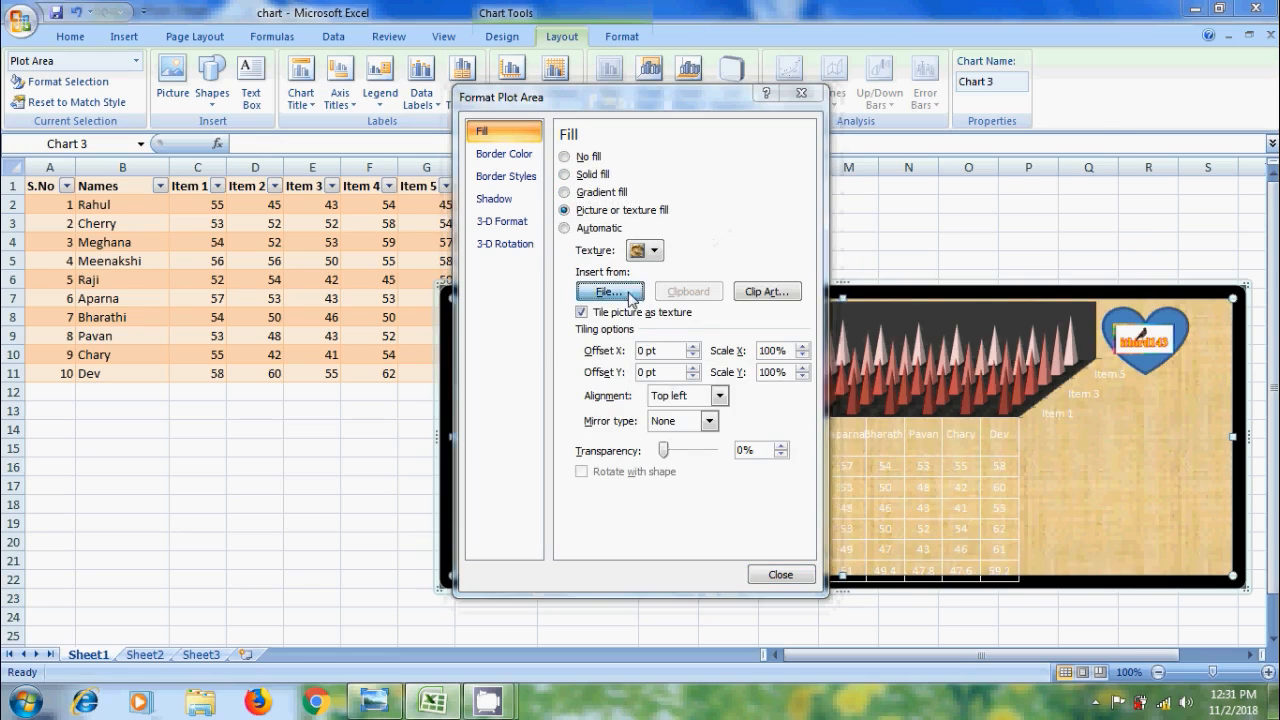
pyautogui.click(914, 268)
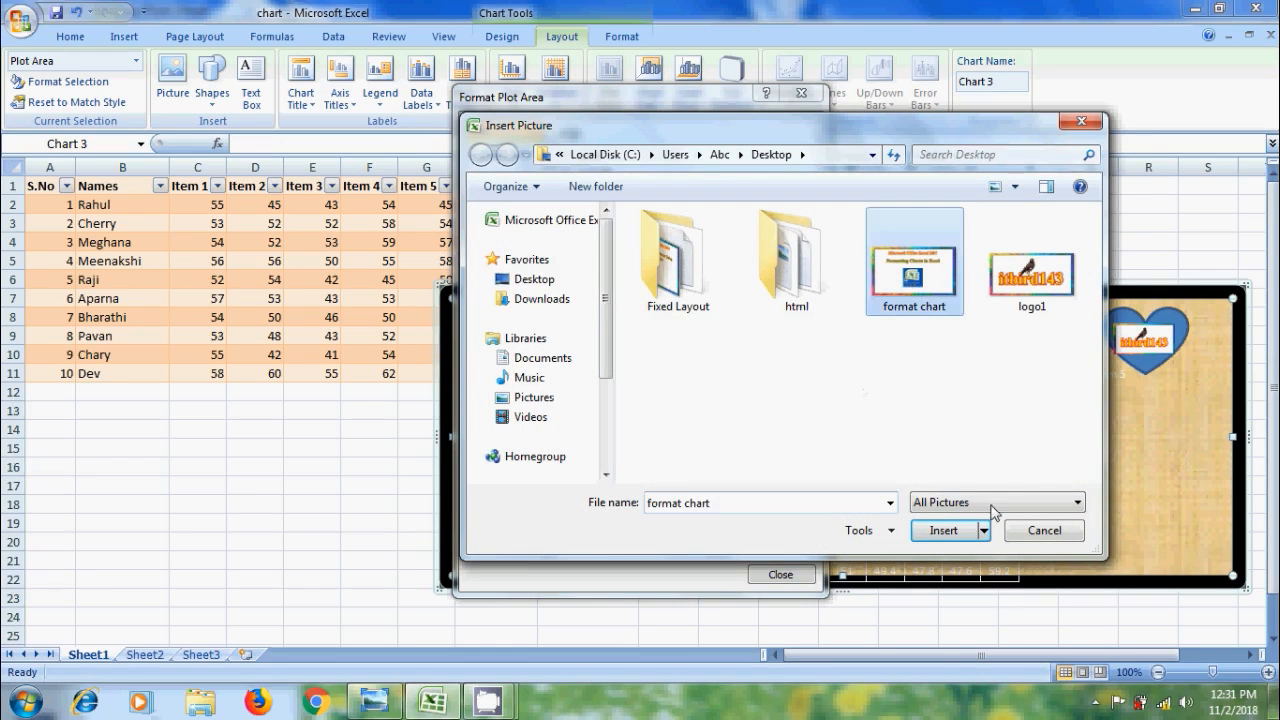
pyautogui.click(941, 530)
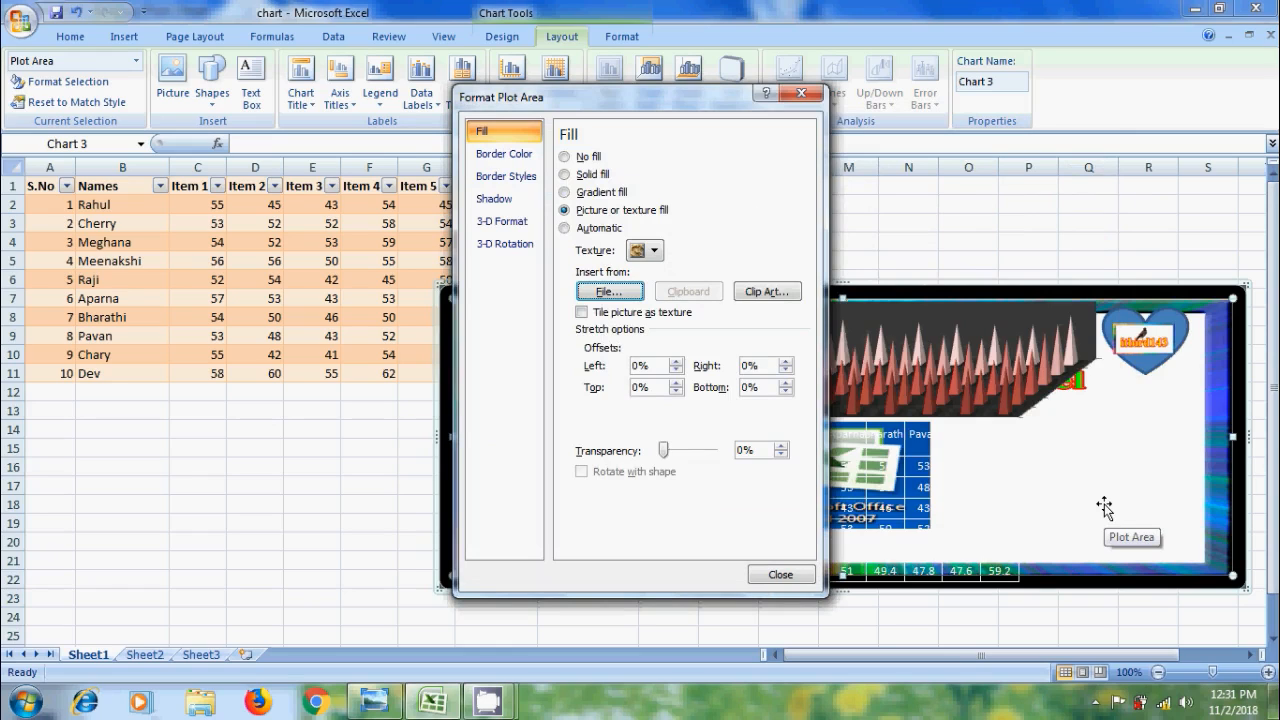
pyautogui.click(587, 158)
pyautogui.click(778, 576)
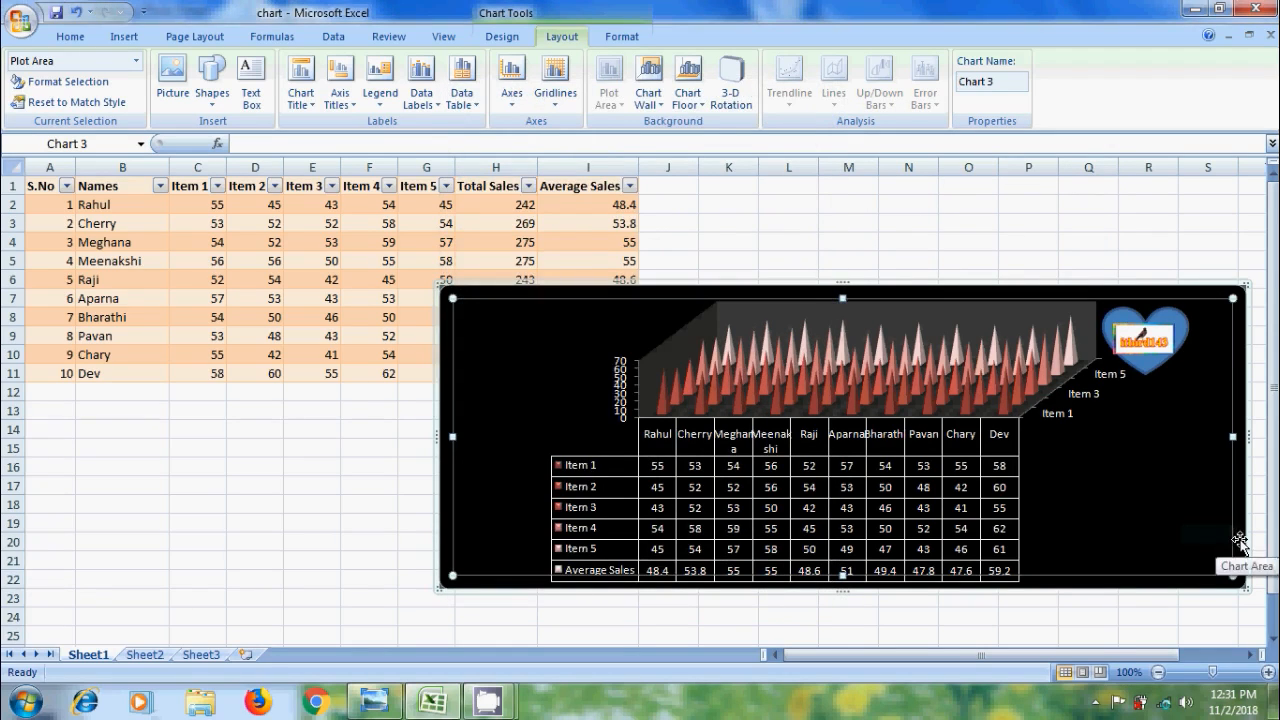
# Try purple, crumpled paper and denim textures on the chart area, then settle on solid blue fill
pyautogui.rightClick(1238, 541)
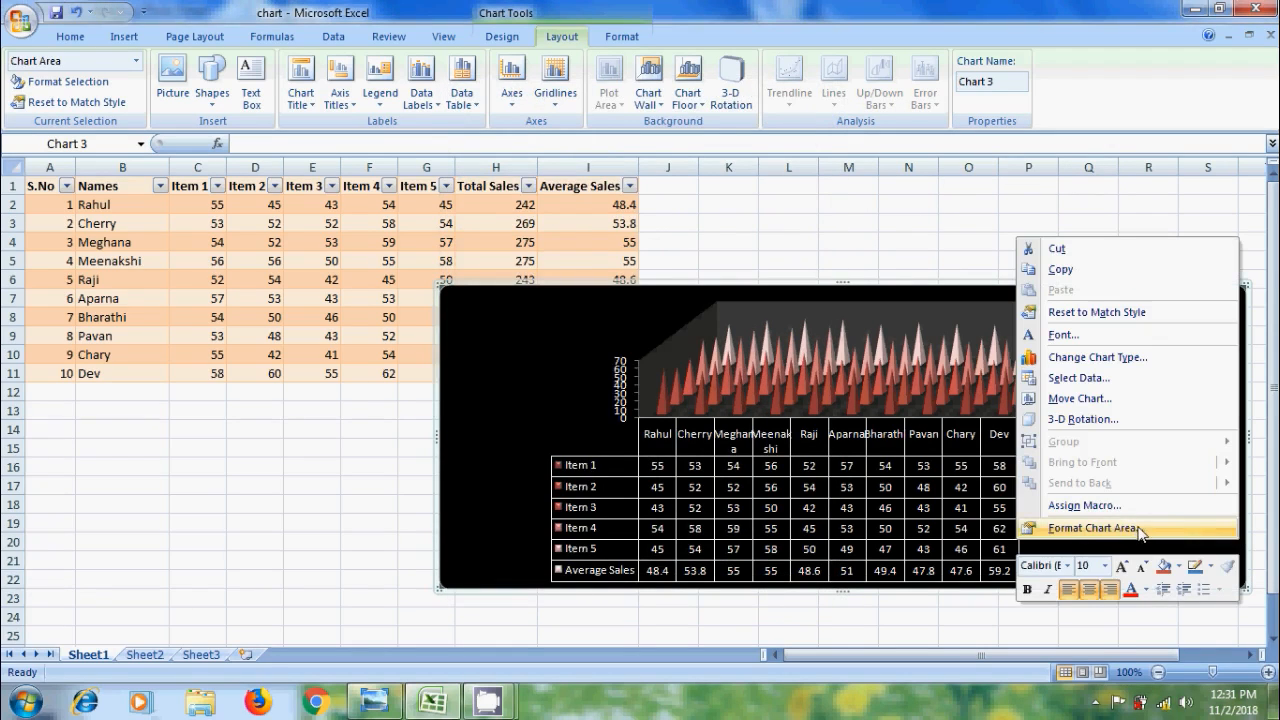
pyautogui.click(1094, 527)
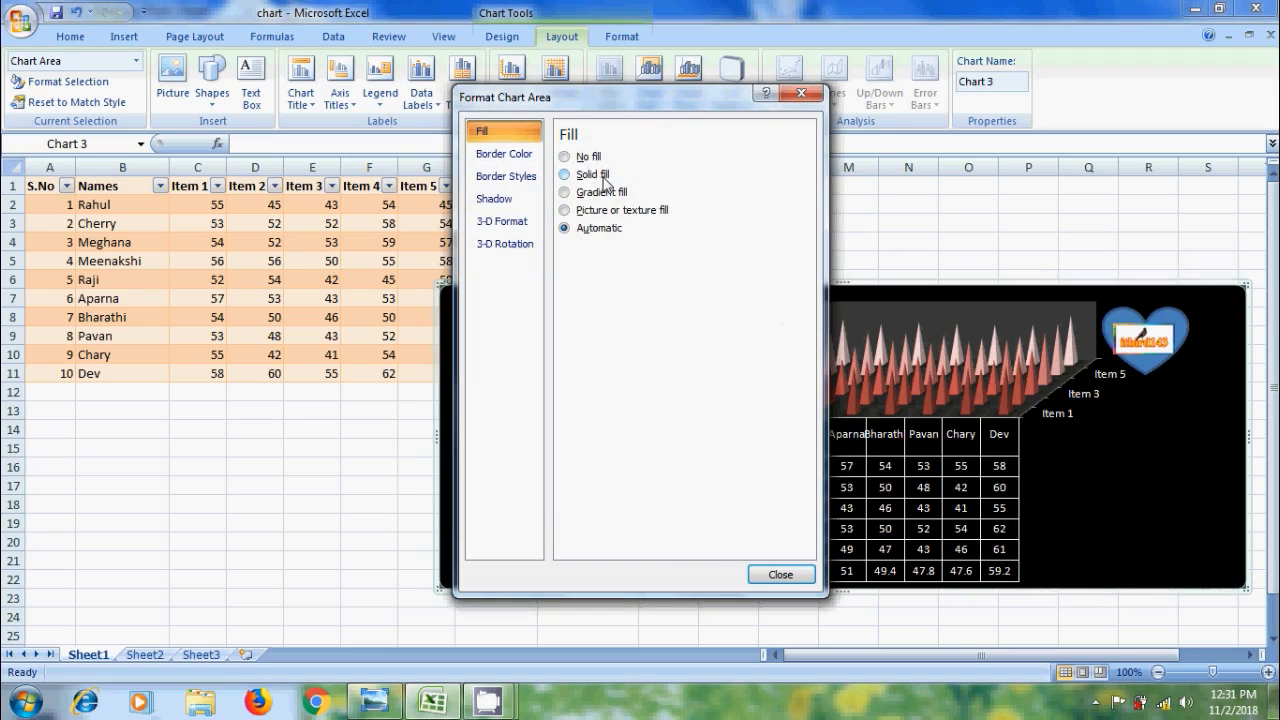
pyautogui.click(648, 211)
pyautogui.click(656, 251)
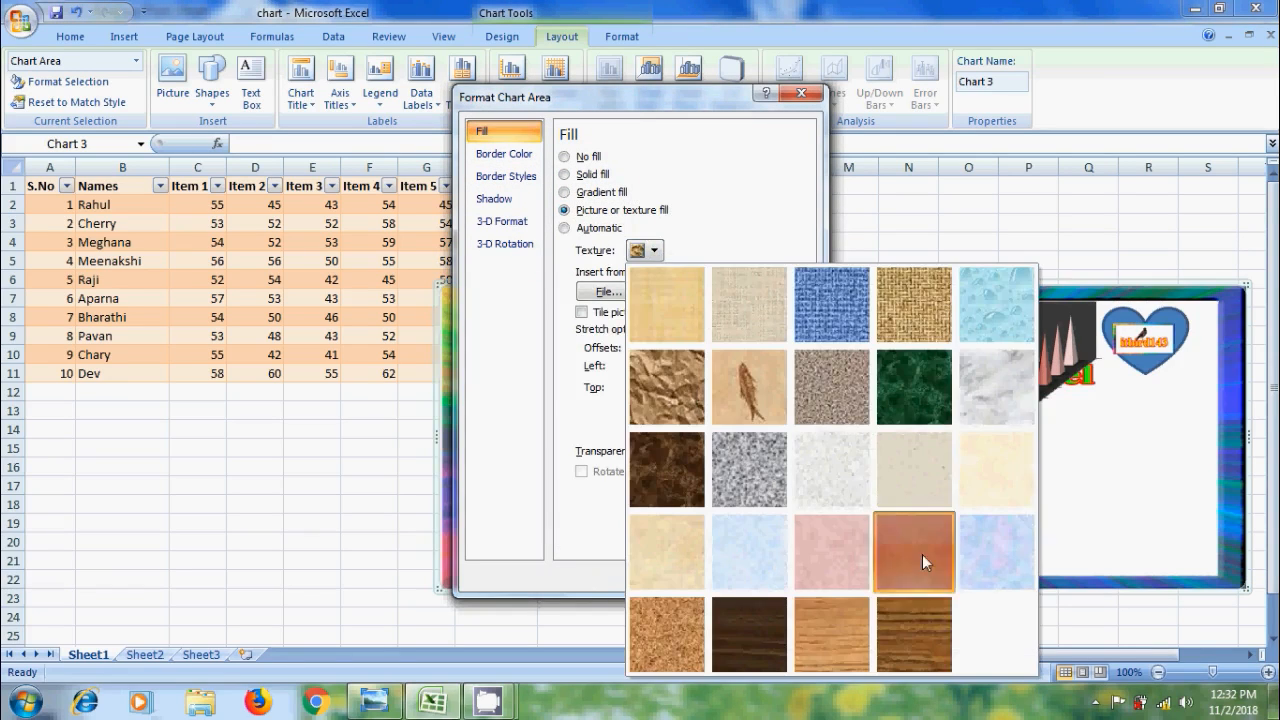
pyautogui.click(922, 554)
pyautogui.click(655, 252)
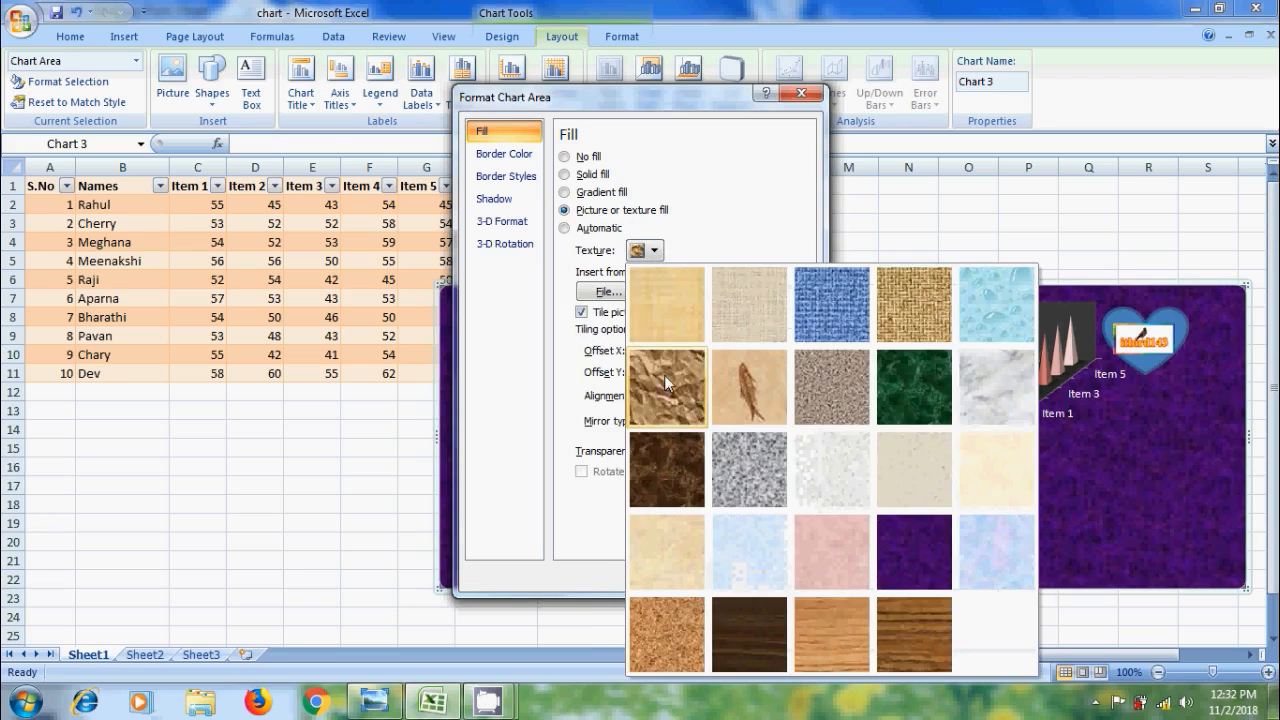
pyautogui.click(664, 376)
pyautogui.click(656, 252)
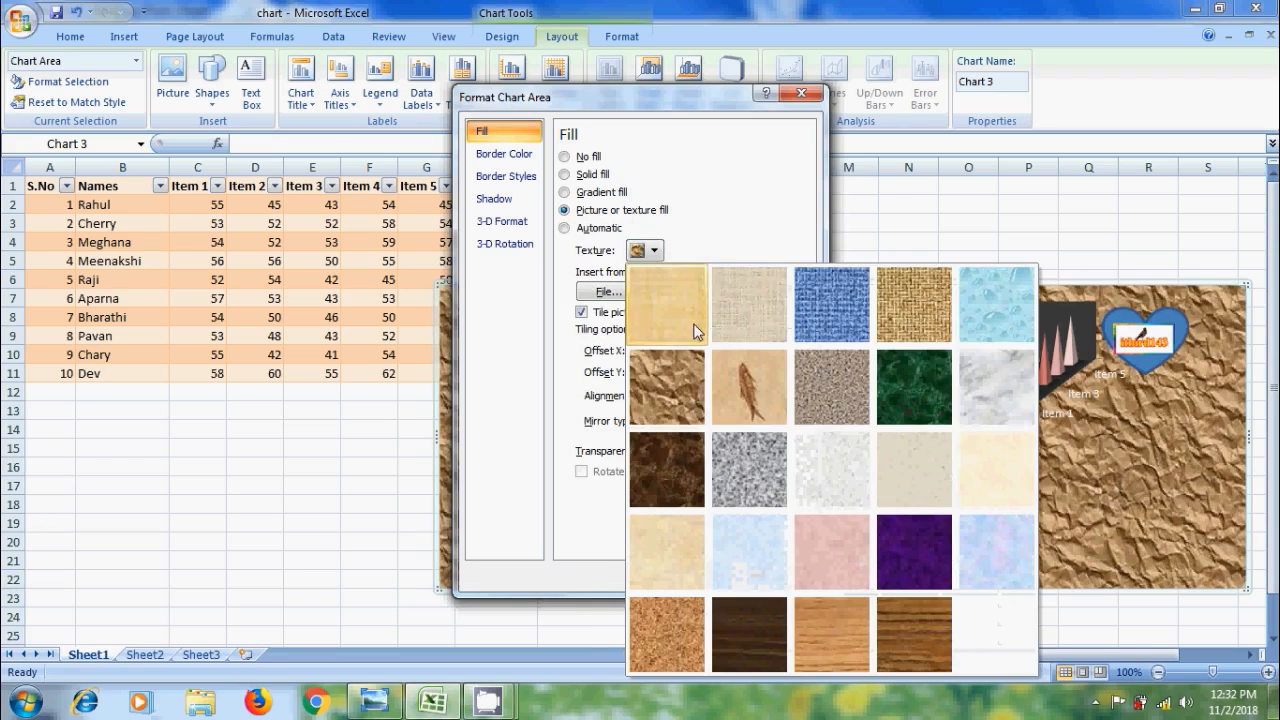
pyautogui.click(844, 307)
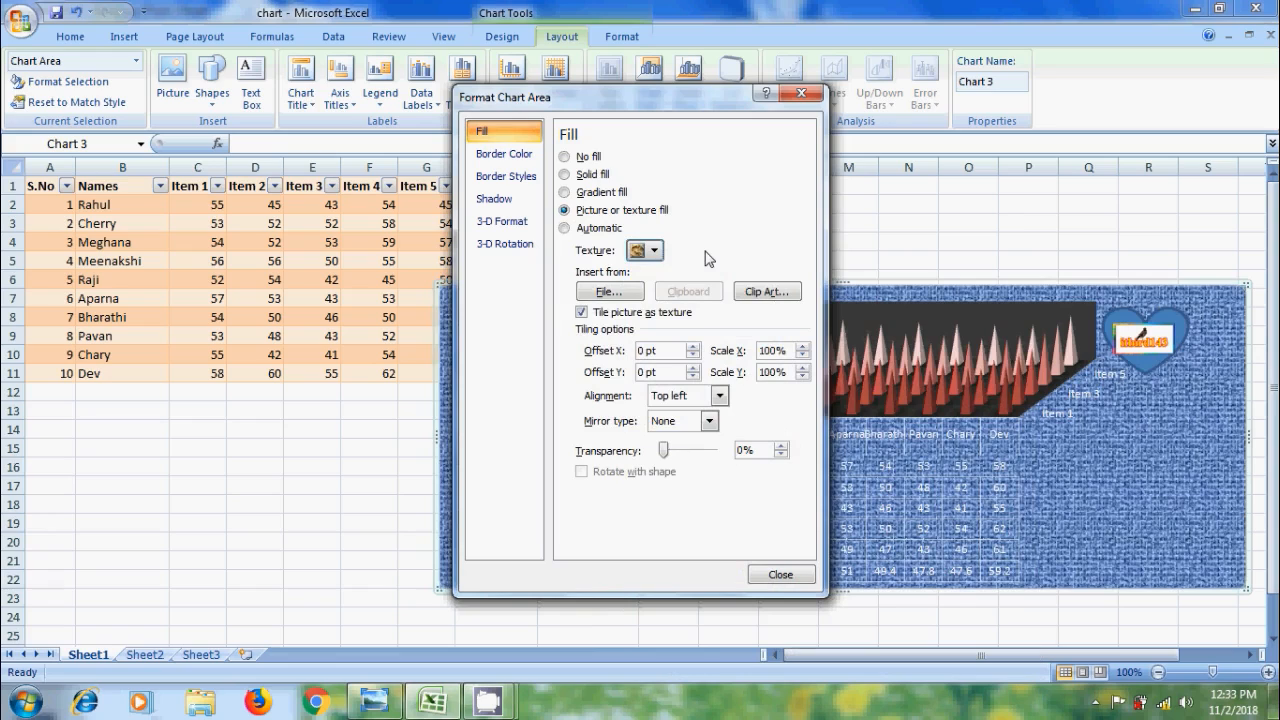
pyautogui.click(566, 157)
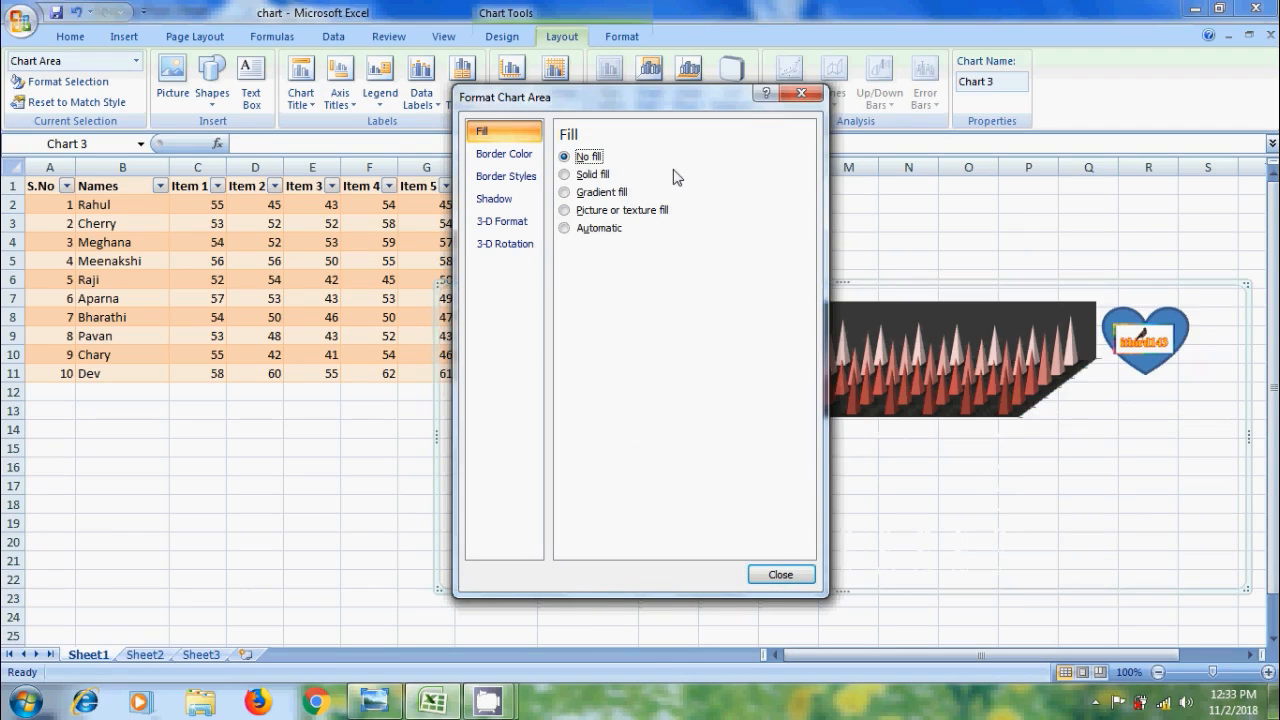
pyautogui.click(564, 174)
pyautogui.click(778, 575)
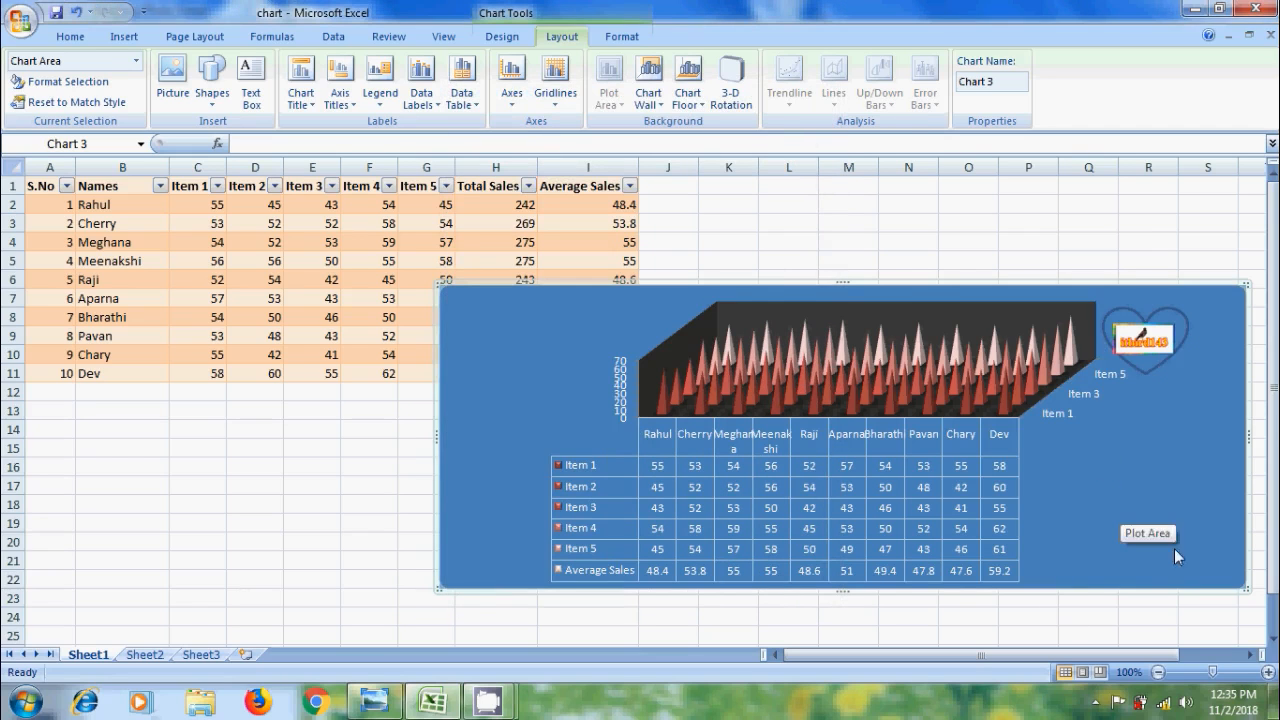
# Change the chart type to 3-D Clustered Column
pyautogui.click(502, 37)
pyautogui.click(35, 85)
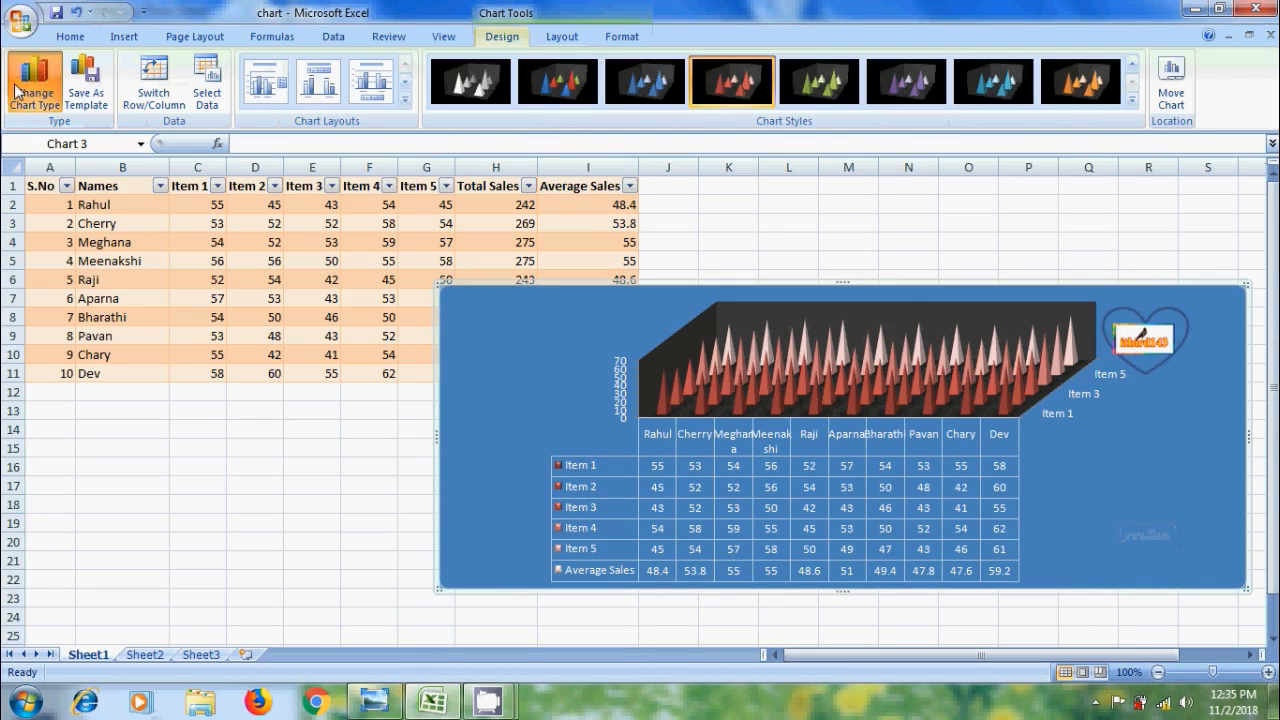
pyautogui.click(692, 241)
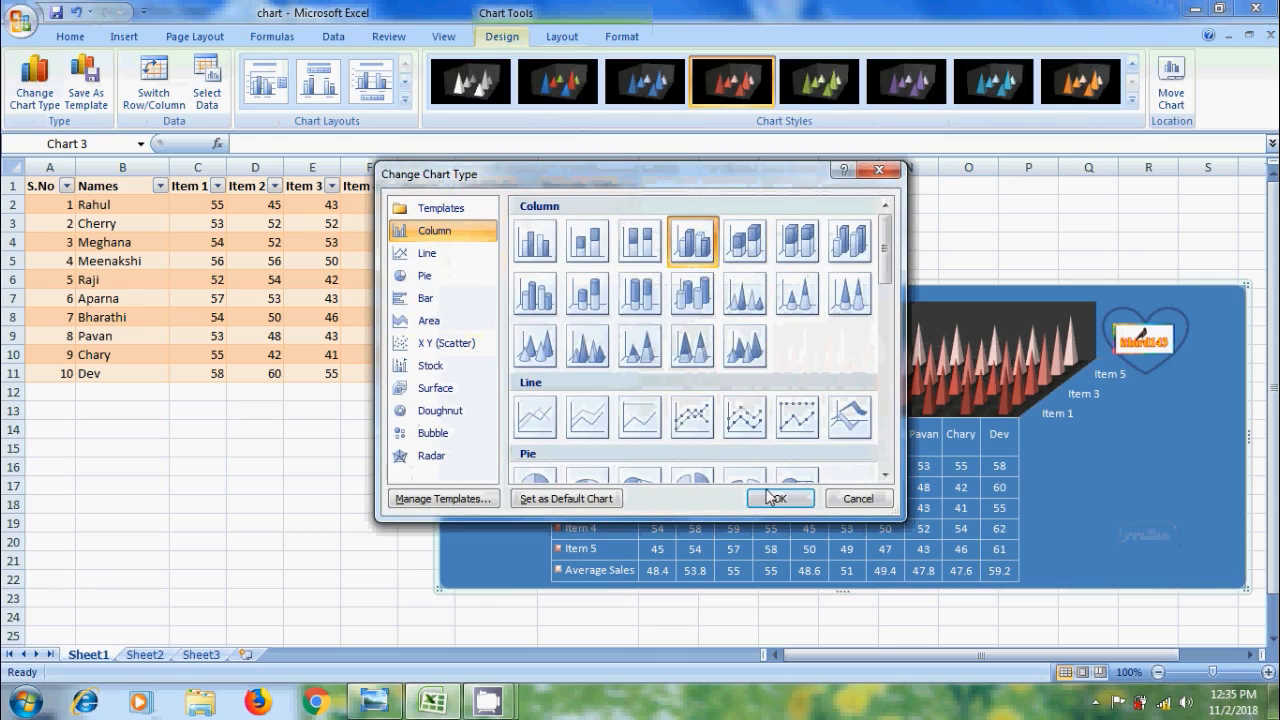
pyautogui.click(779, 498)
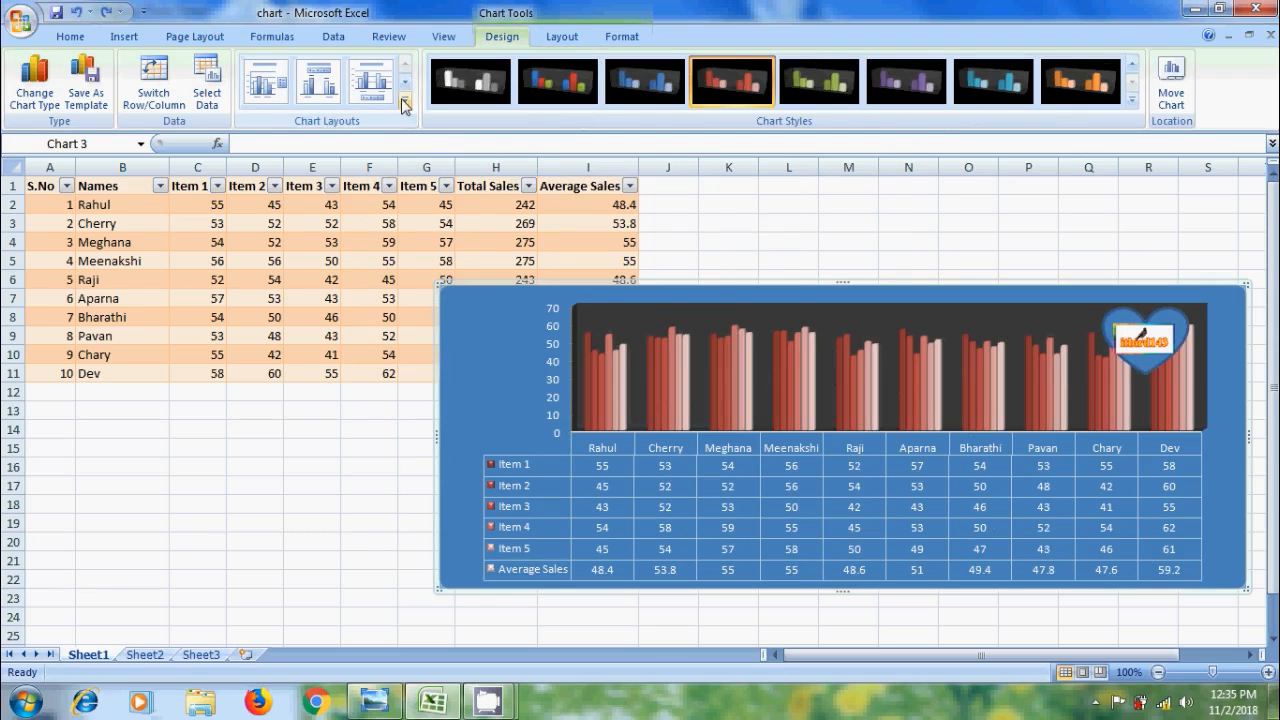
# Apply Layout 1 to add a Chart Title and a side legend
pyautogui.click(405, 99)
pyautogui.click(265, 82)
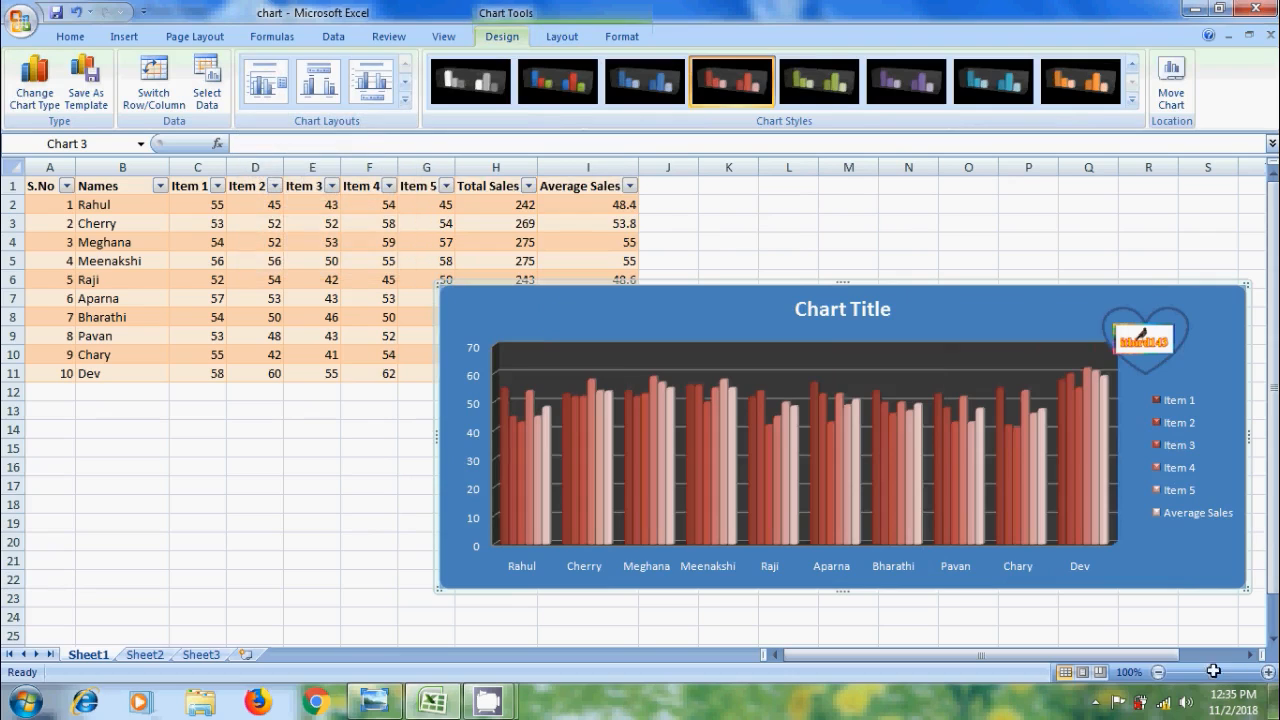
pyautogui.click(621, 36)
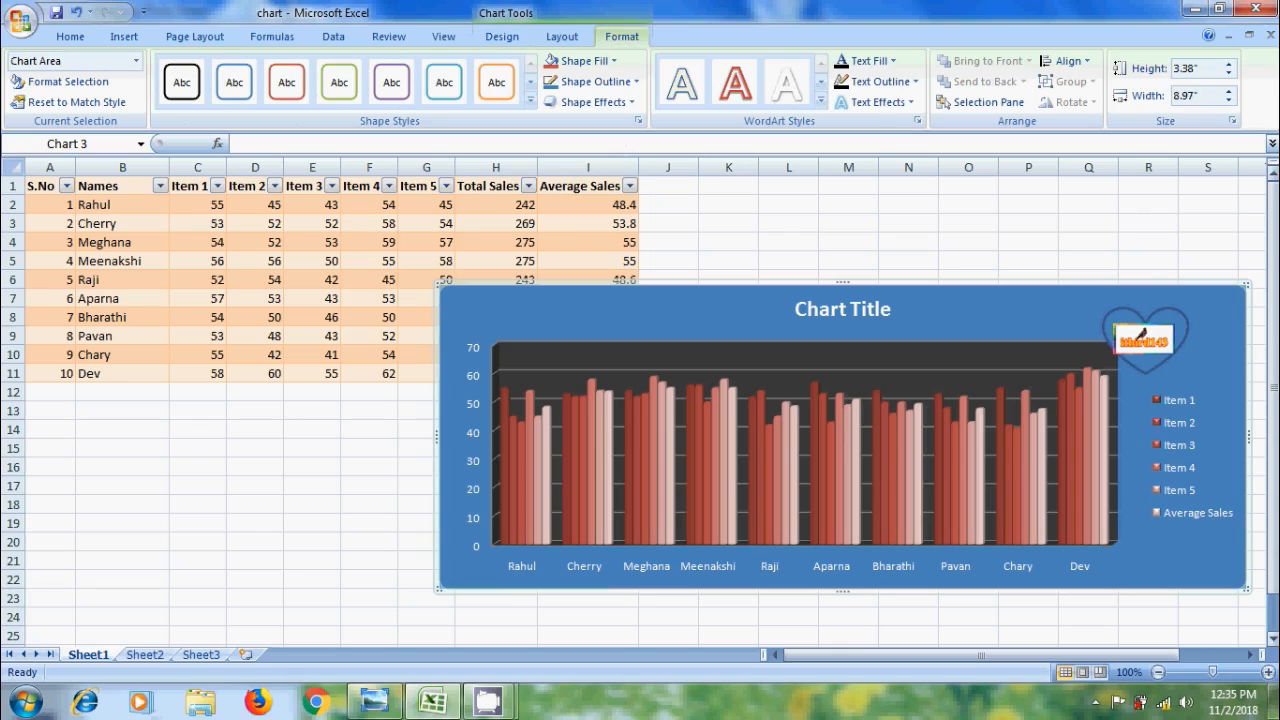
# Give the legend the purple Intense Effect - Accent 4 shape style
pyautogui.click(1148, 524)
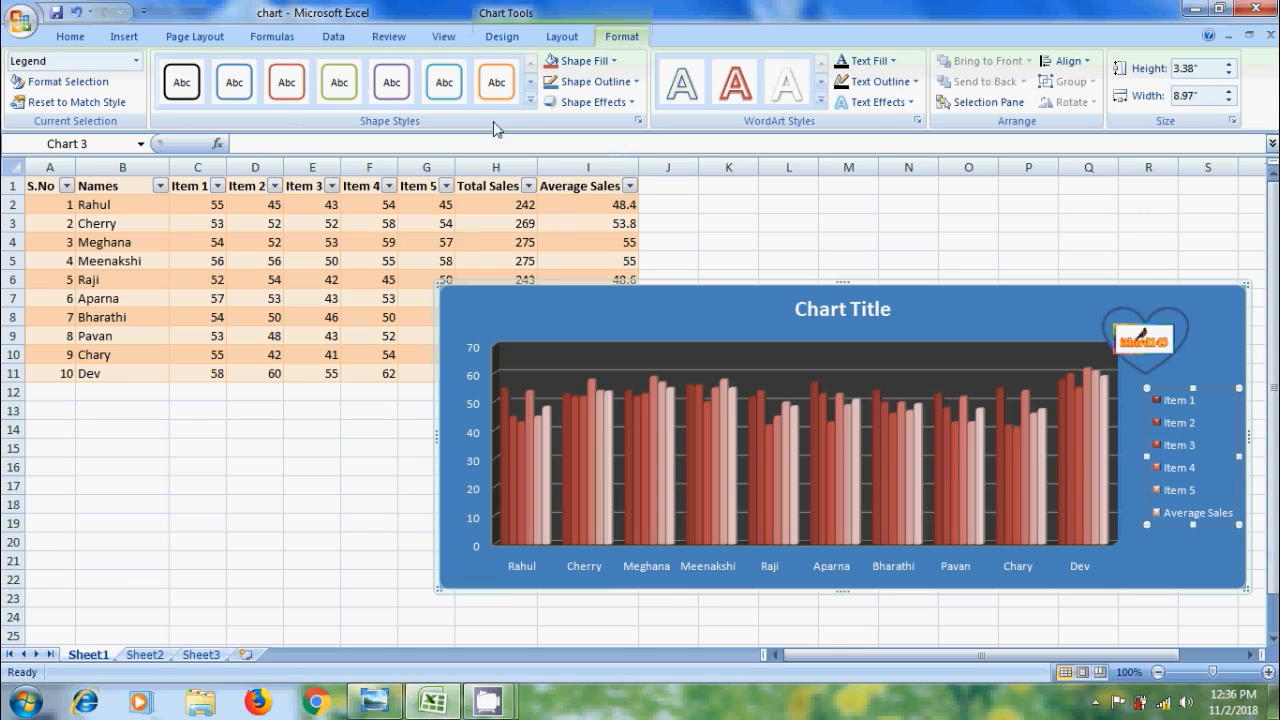
pyautogui.click(531, 100)
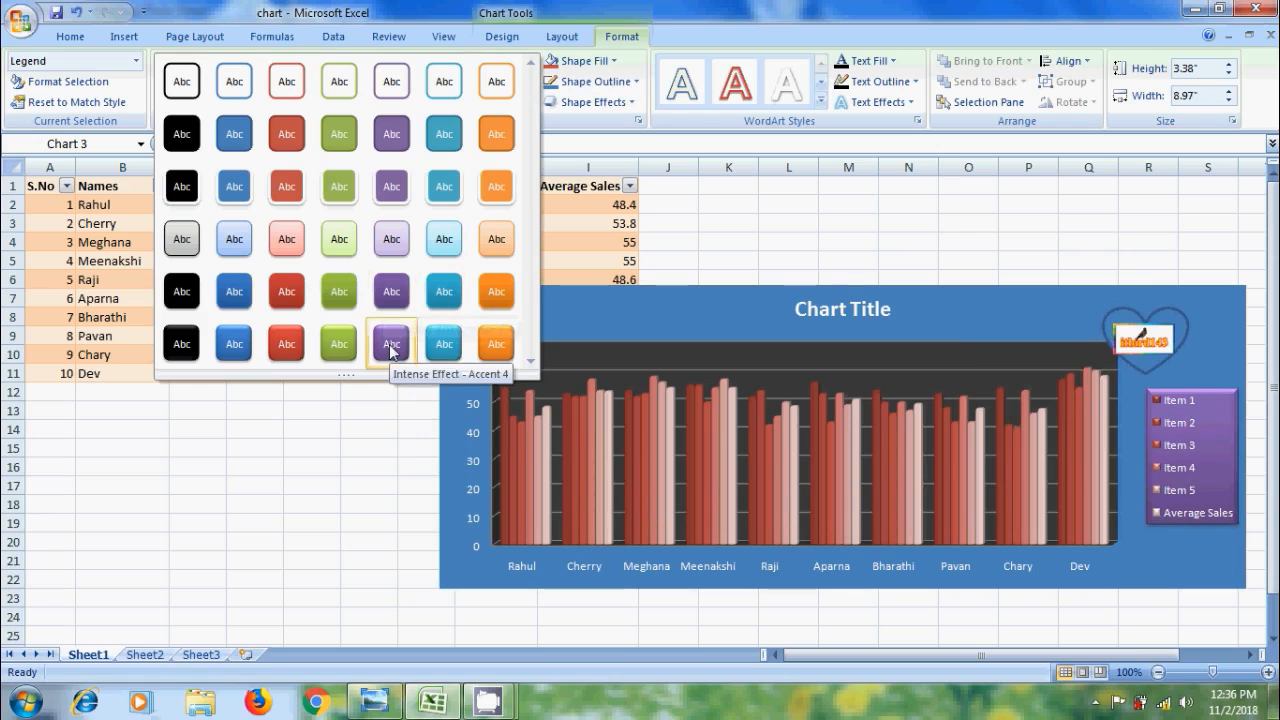
pyautogui.click(391, 346)
# Give the chart title the orange Intense Effect shape style
pyautogui.click(889, 295)
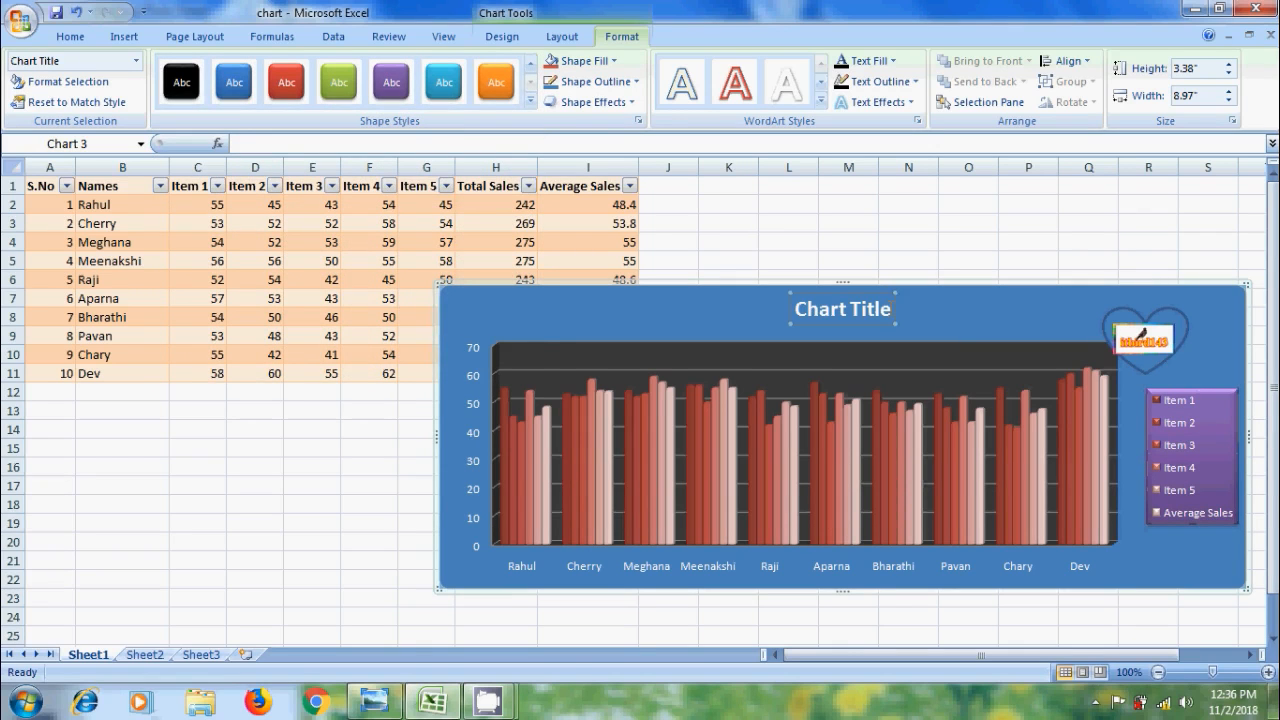
pyautogui.click(530, 101)
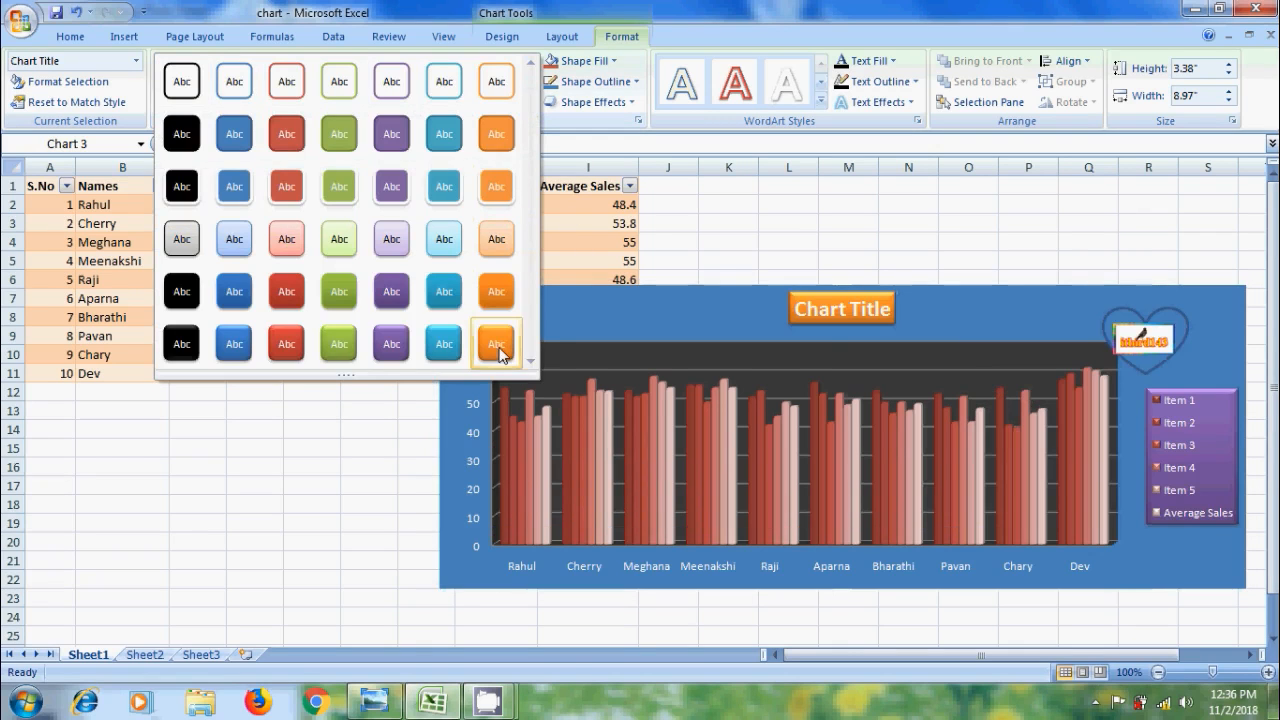
pyautogui.click(497, 344)
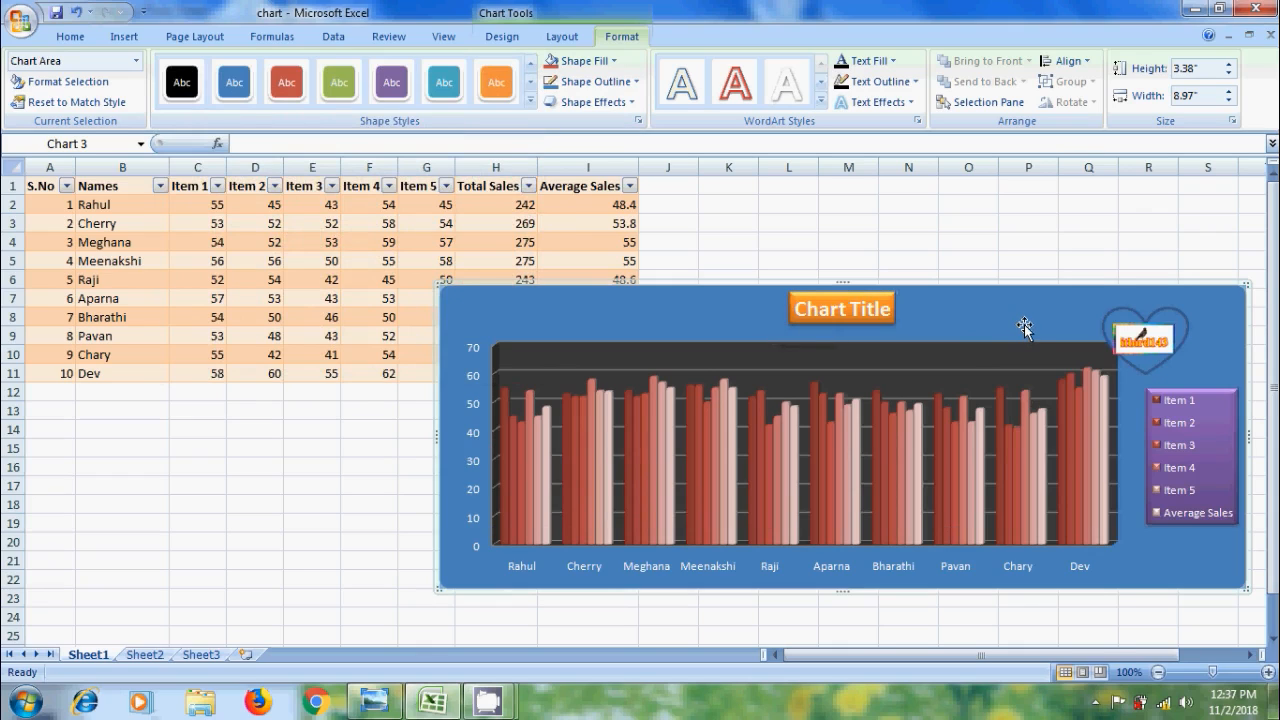
# Apply purple gradient WordArt to the chart text and red outlined WordArt to the legend entries
pyautogui.click(821, 104)
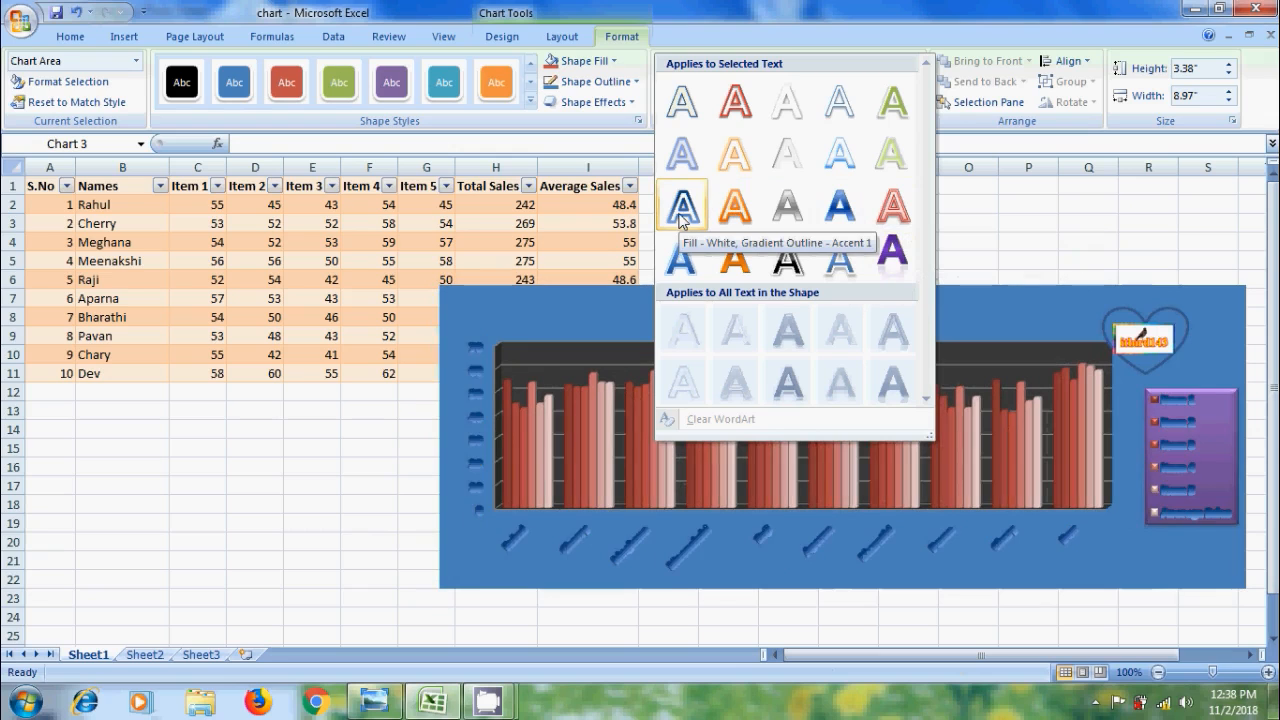
pyautogui.click(895, 258)
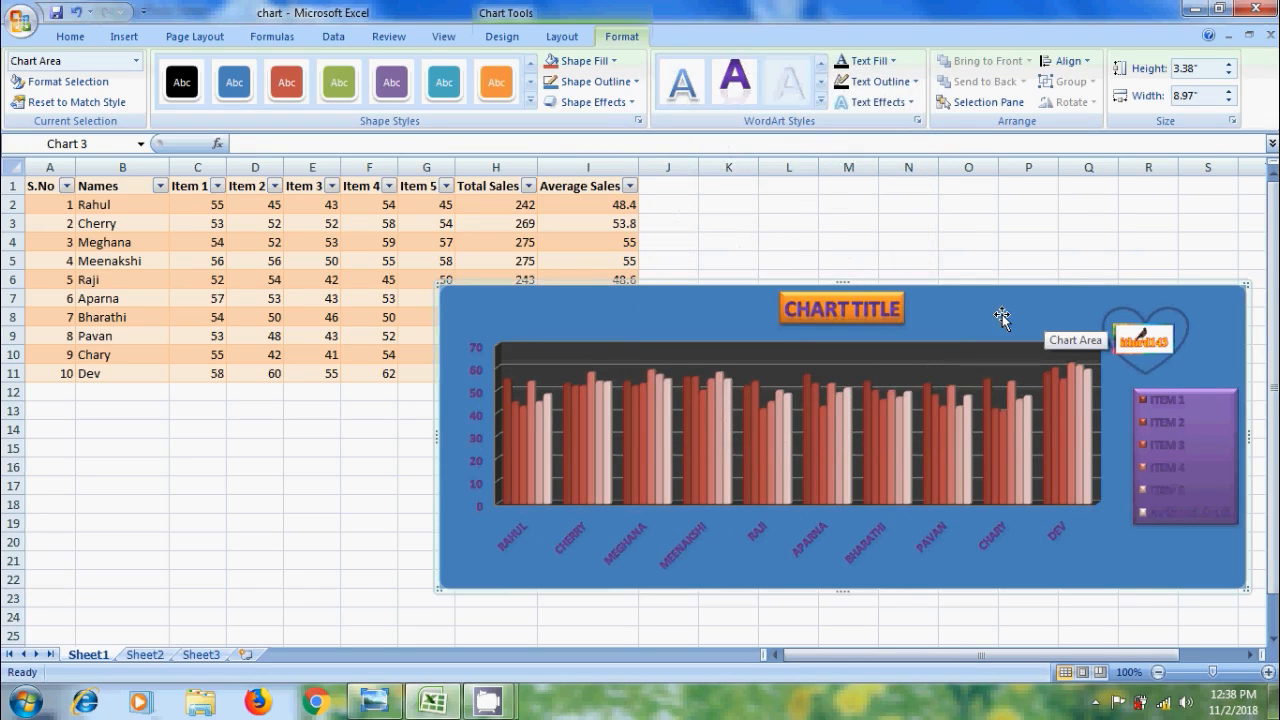
pyautogui.click(1211, 397)
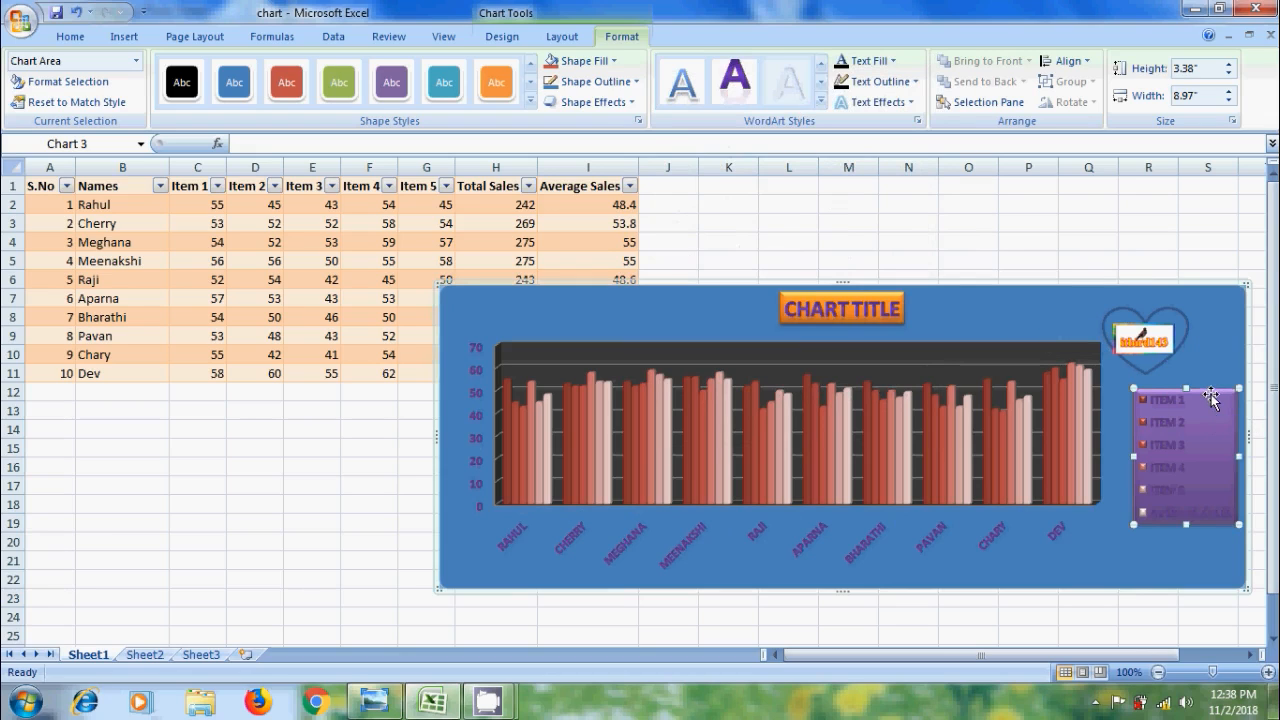
pyautogui.click(821, 102)
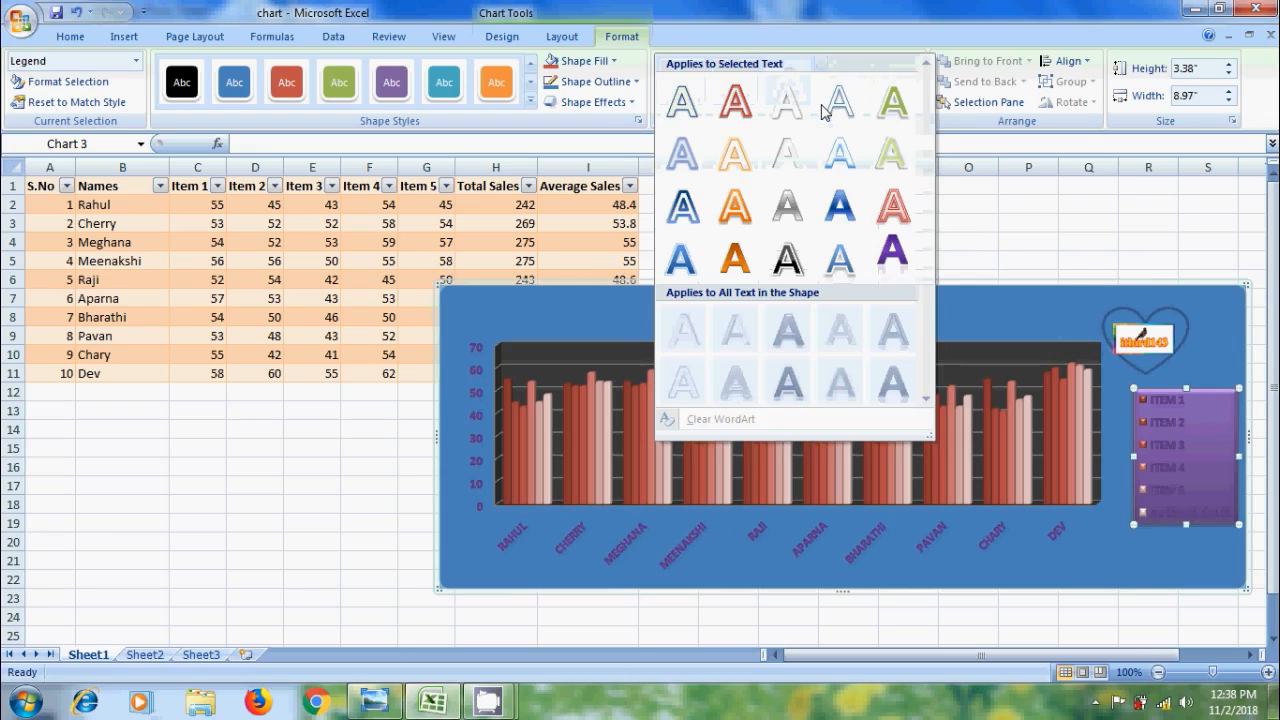
pyautogui.click(901, 215)
pyautogui.click(1004, 303)
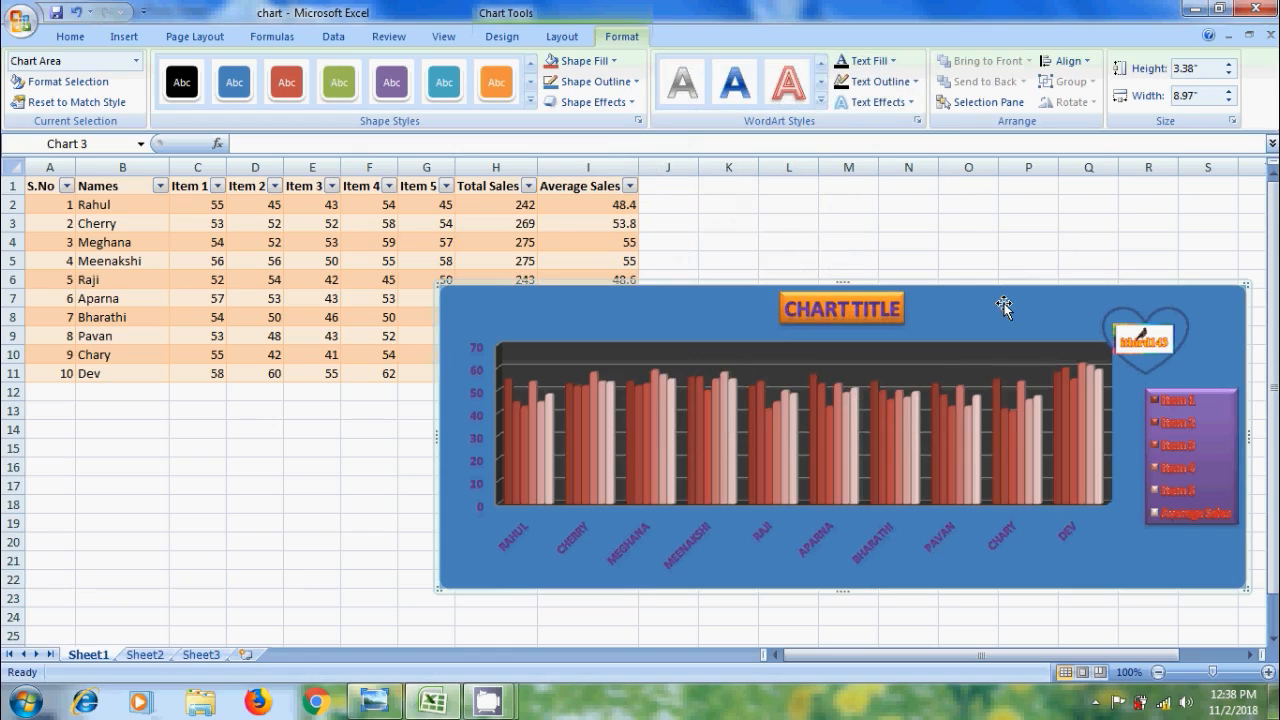
pyautogui.click(503, 36)
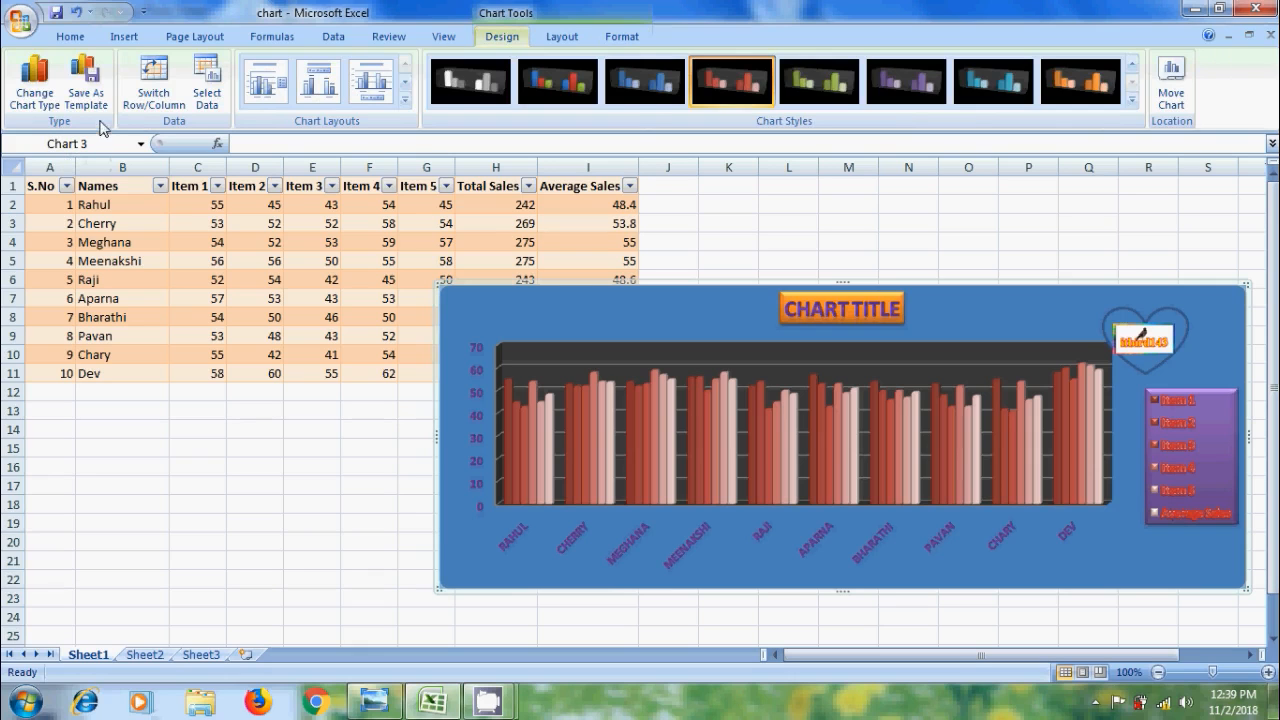
# Save the styled chart with Save As Template under the file name 'Cherry'
pyautogui.click(85, 82)
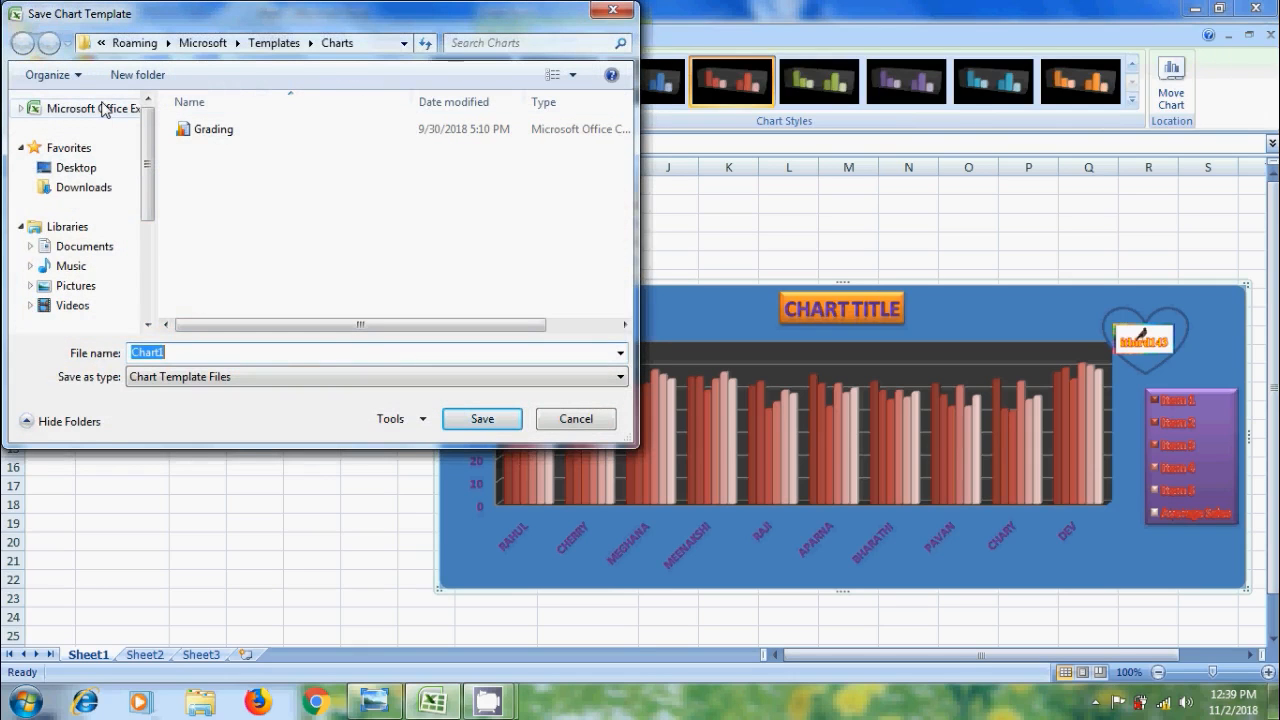
pyautogui.click(378, 44)
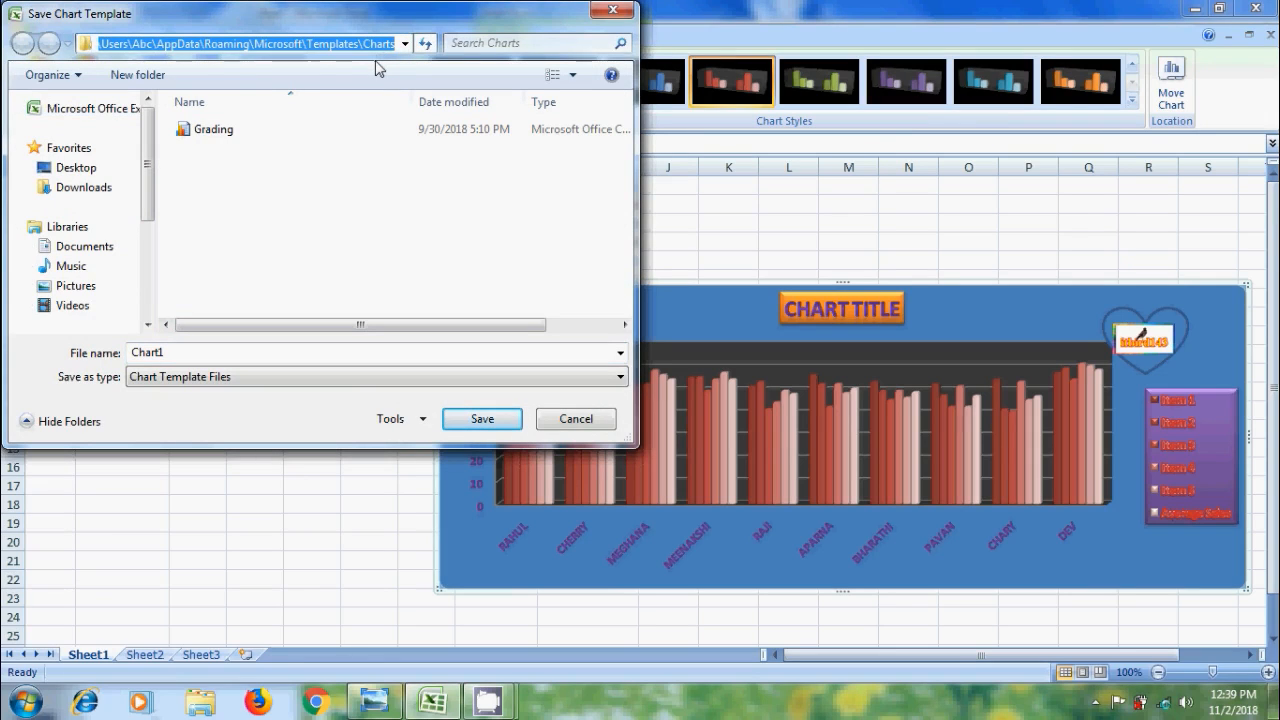
pyautogui.click(229, 354)
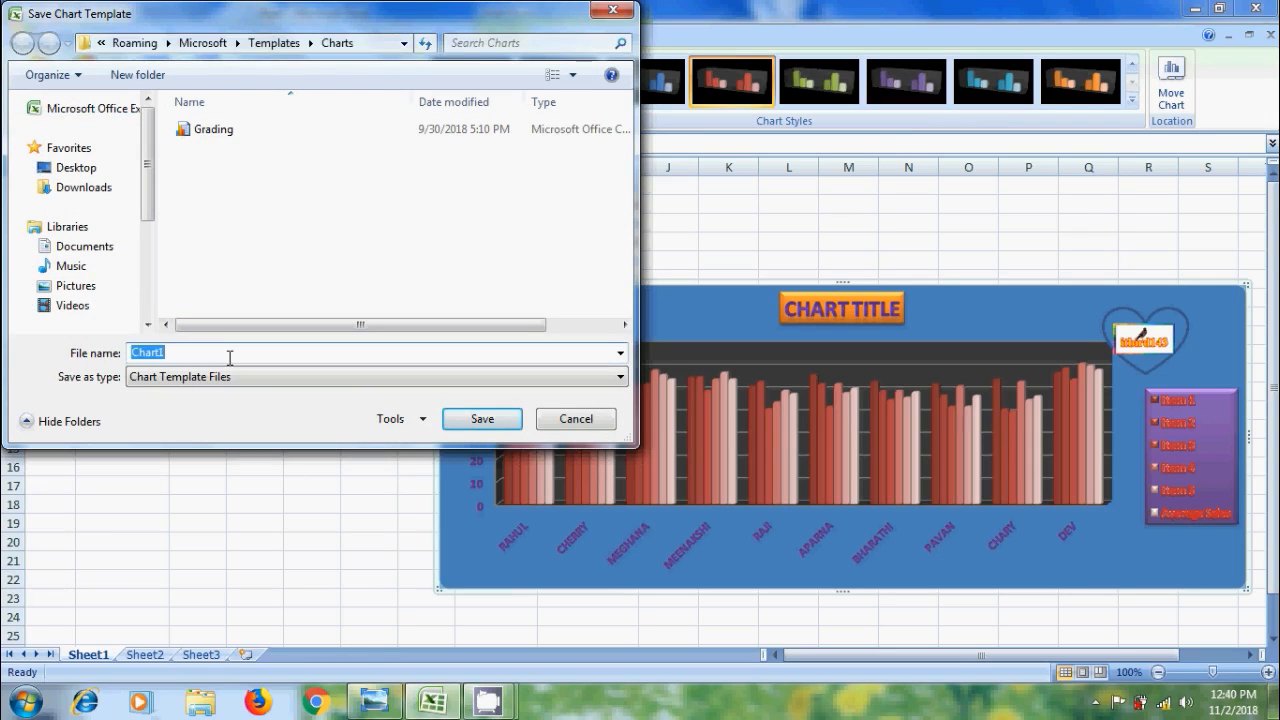
pyautogui.write('Cherry')
pyautogui.click(507, 425)
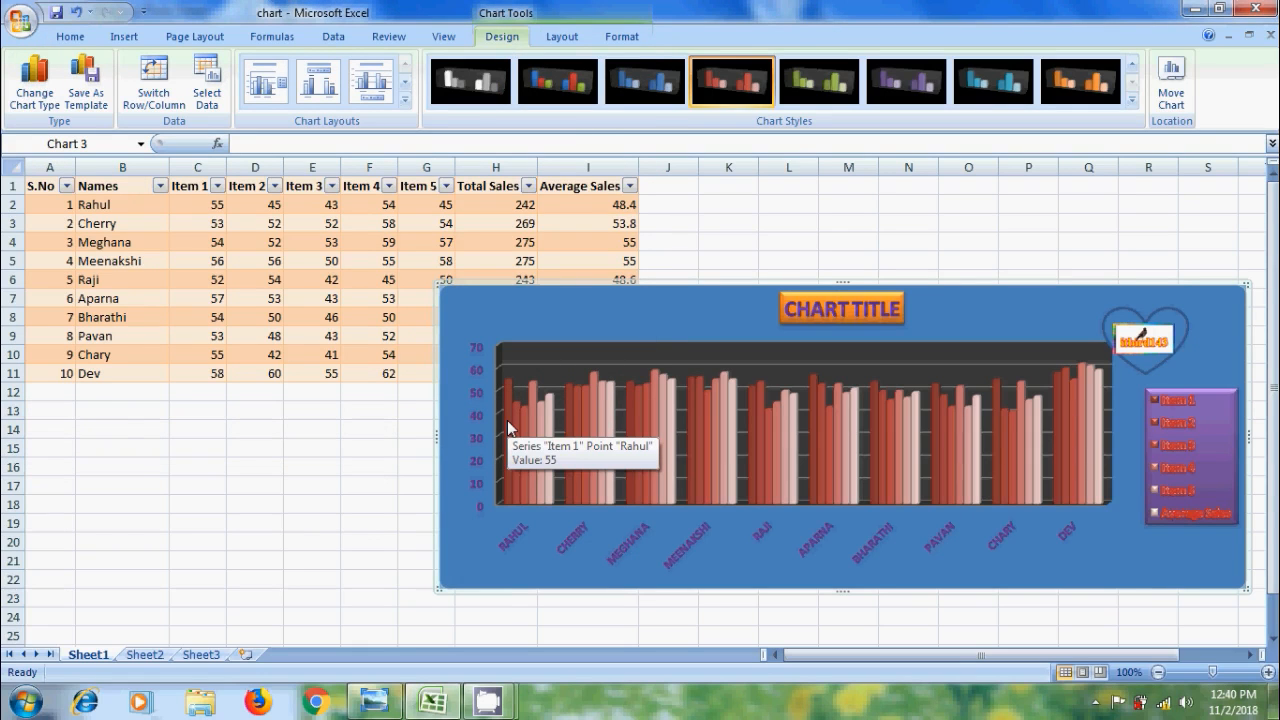
# Check the saved chart templates in the Insert Chart dialog, cancel, and return to Photo Viewer
pyautogui.click(128, 37)
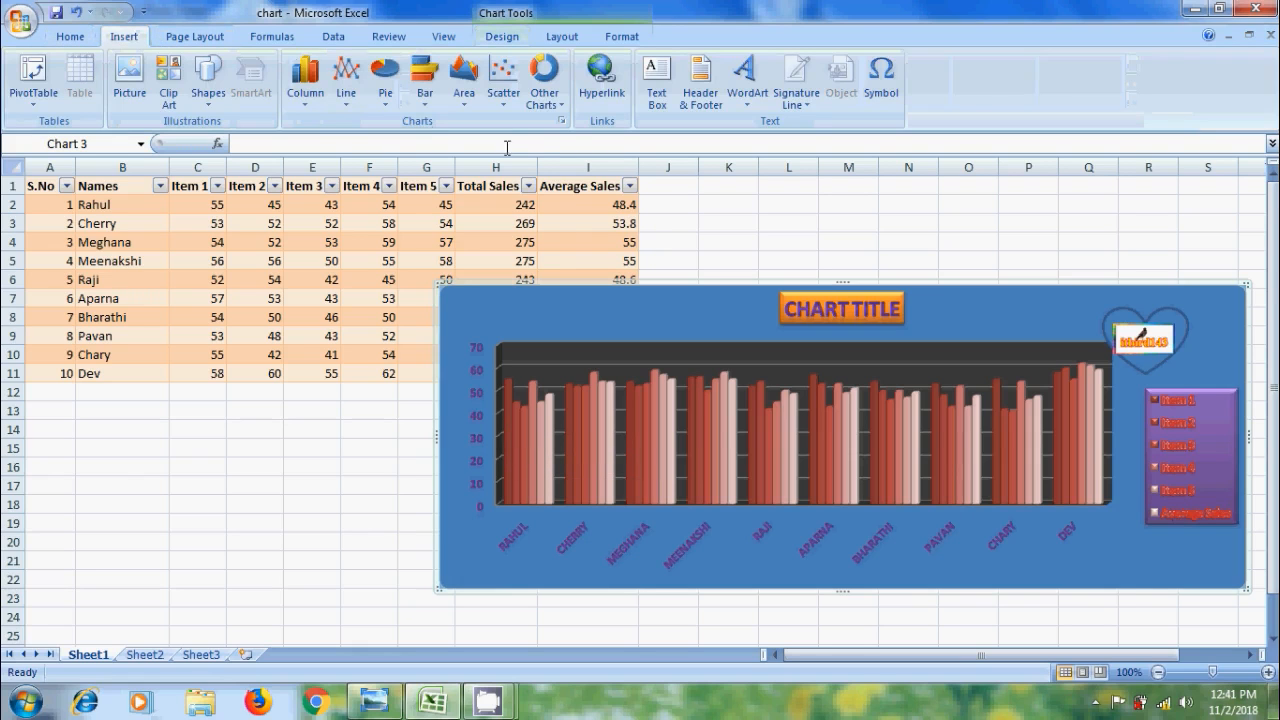
pyautogui.click(562, 121)
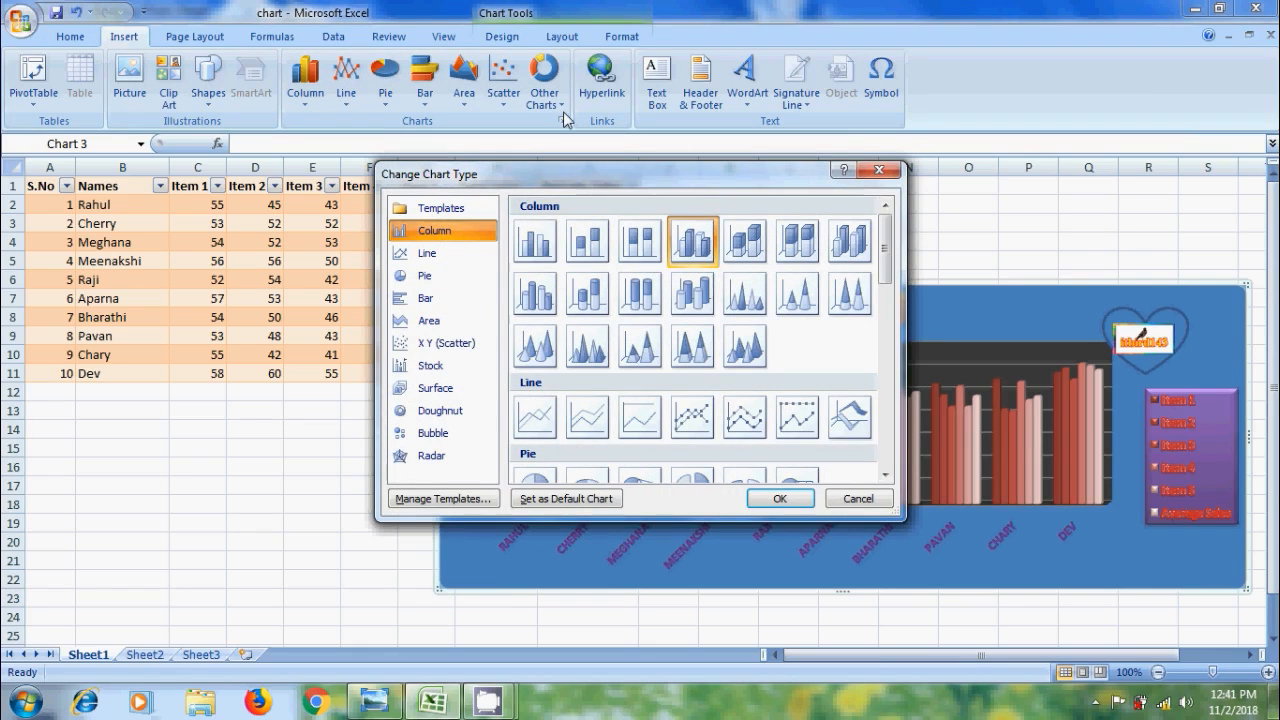
pyautogui.click(449, 213)
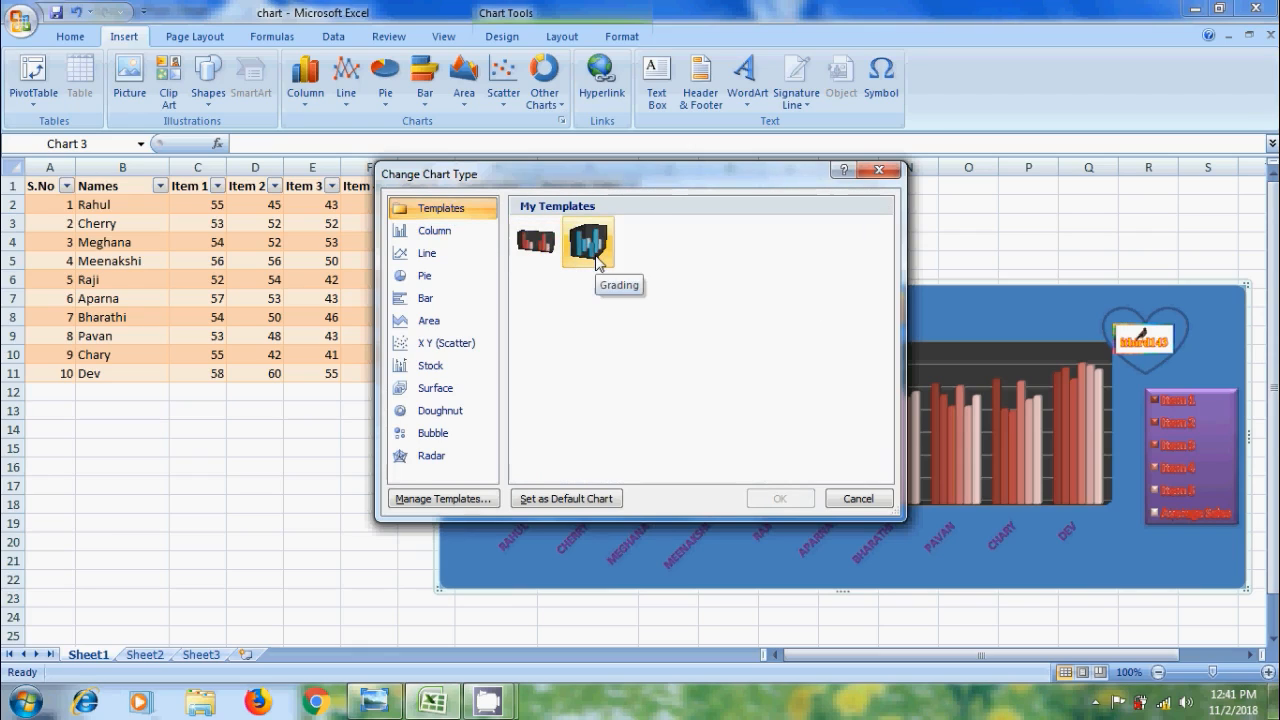
pyautogui.click(530, 245)
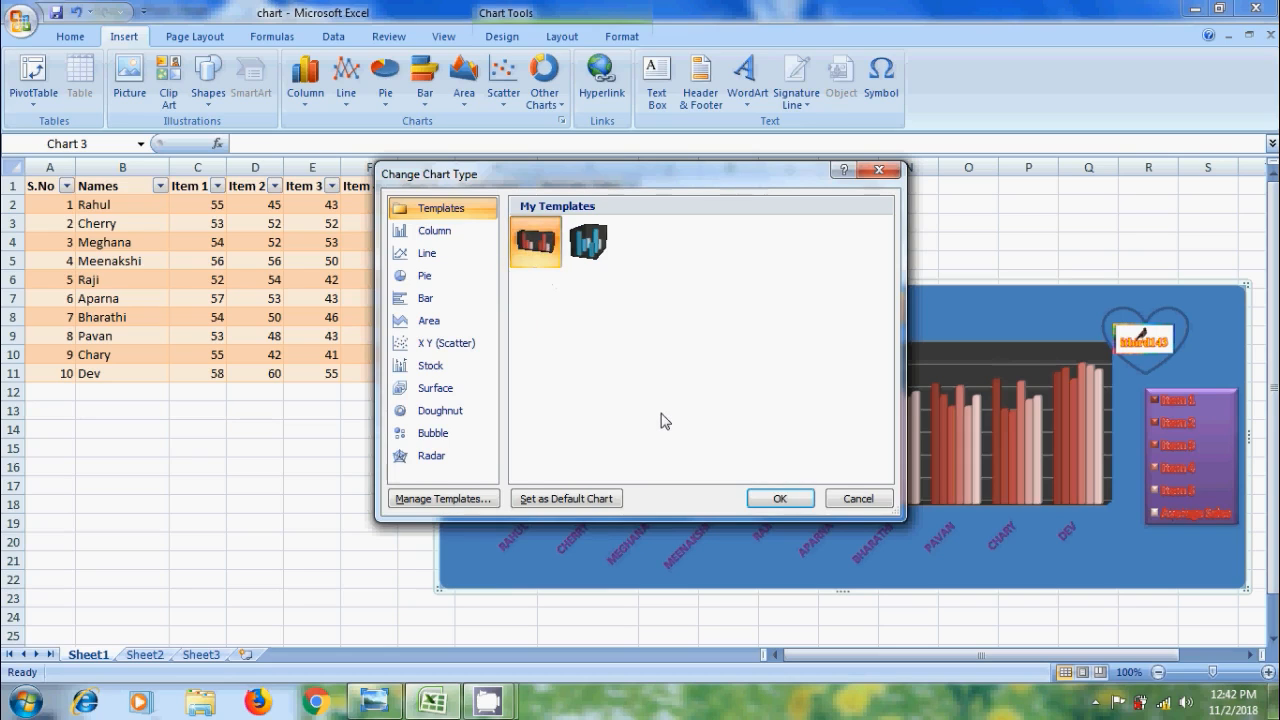
pyautogui.click(860, 499)
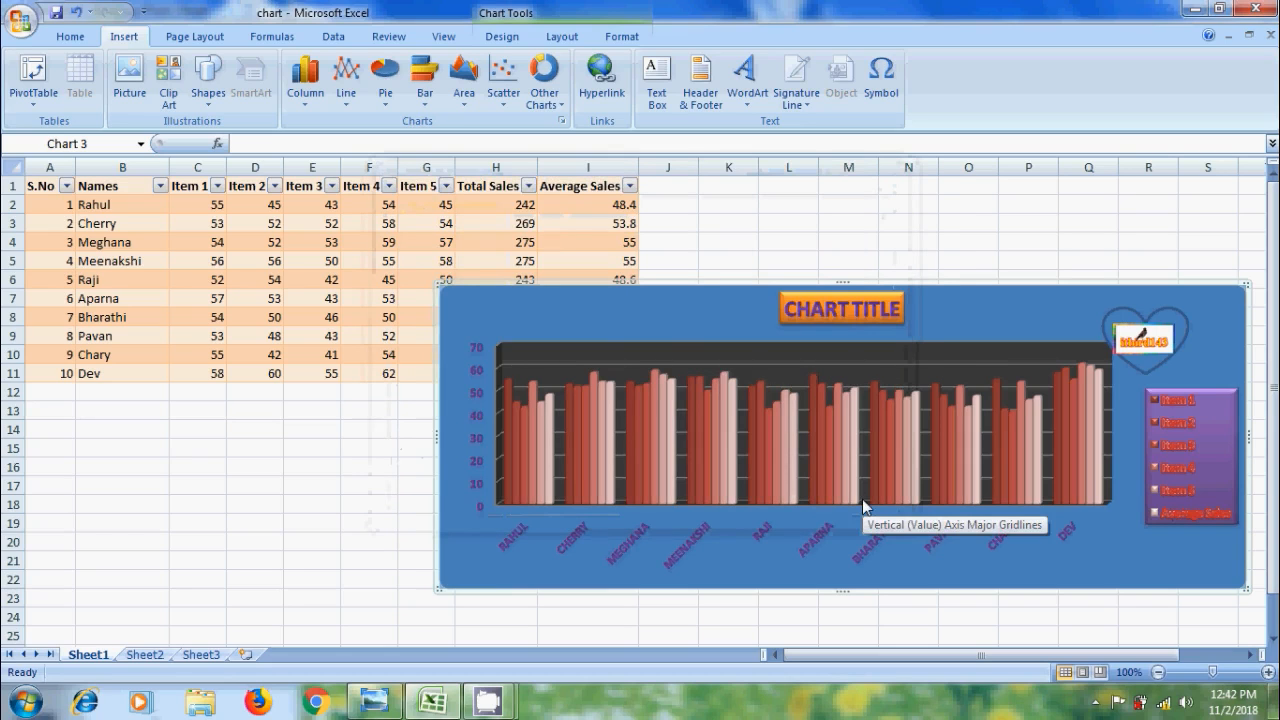
pyautogui.click(374, 700)
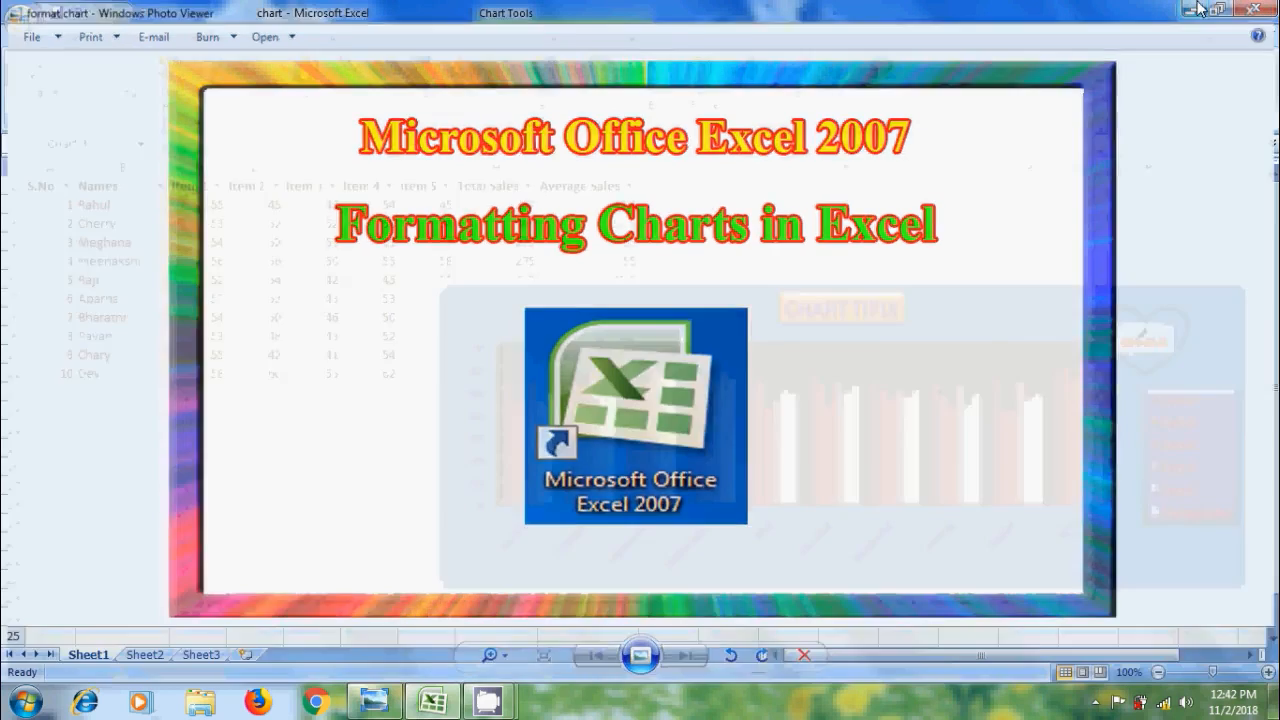
# Minimize both Windows Photo Viewer and the Excel chart workbook to show the desktop
pyautogui.click(1195, 8)
pyautogui.click(1196, 8)
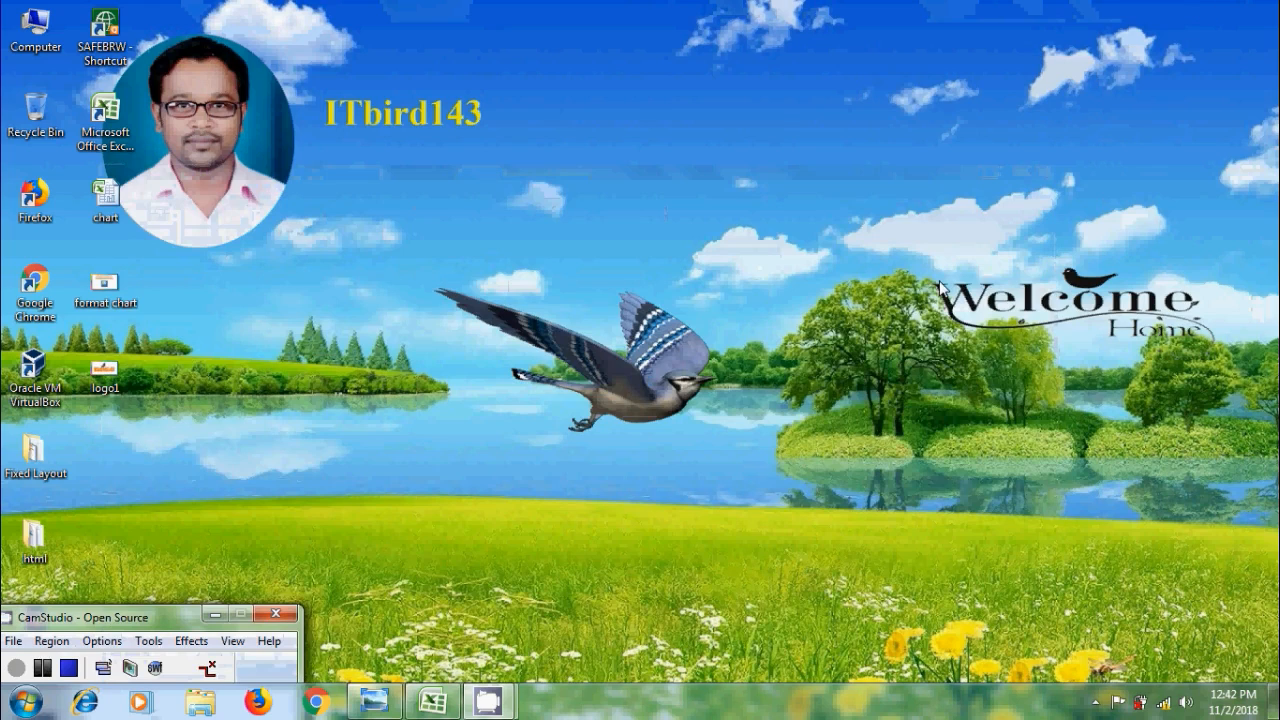